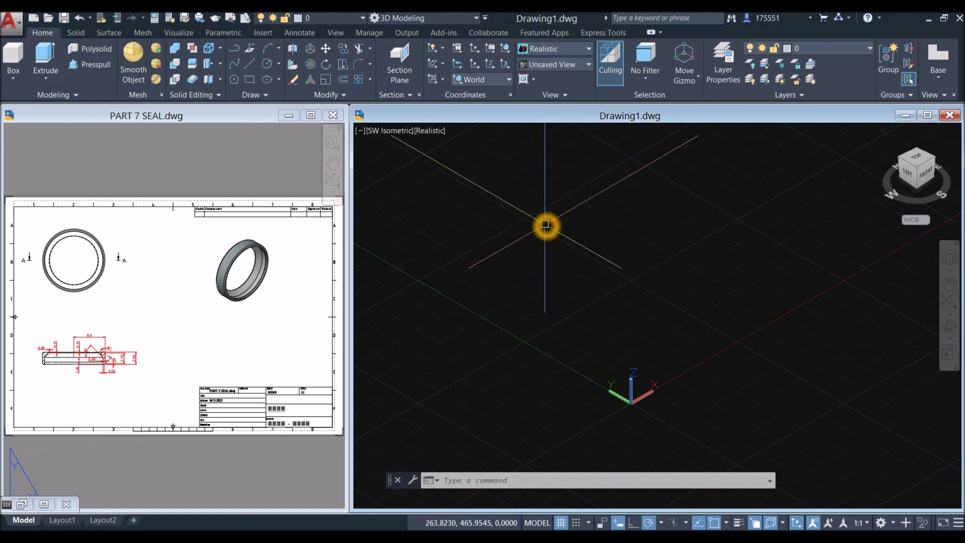
- Set the Drawing1 model view to Front with parallel projection
key(ctrl+Tab)
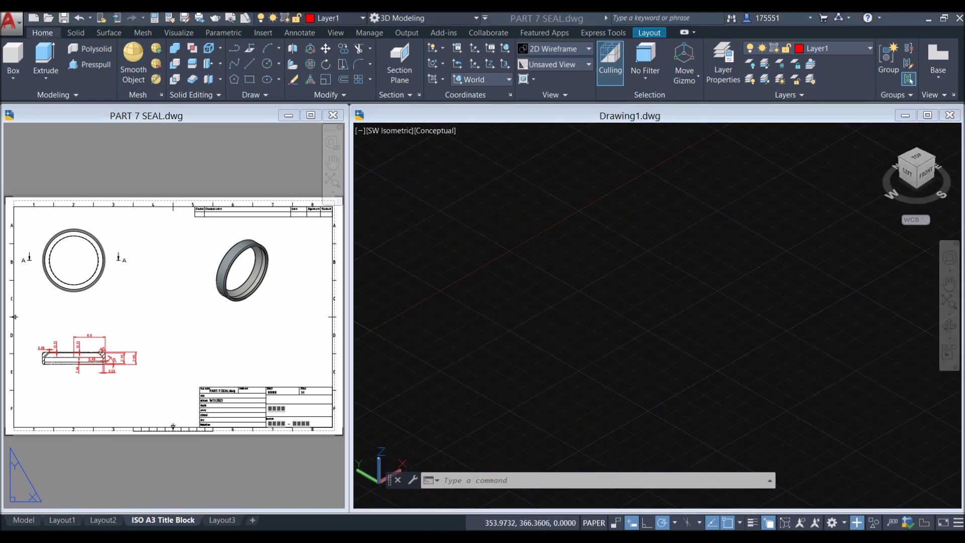
click(391, 132)
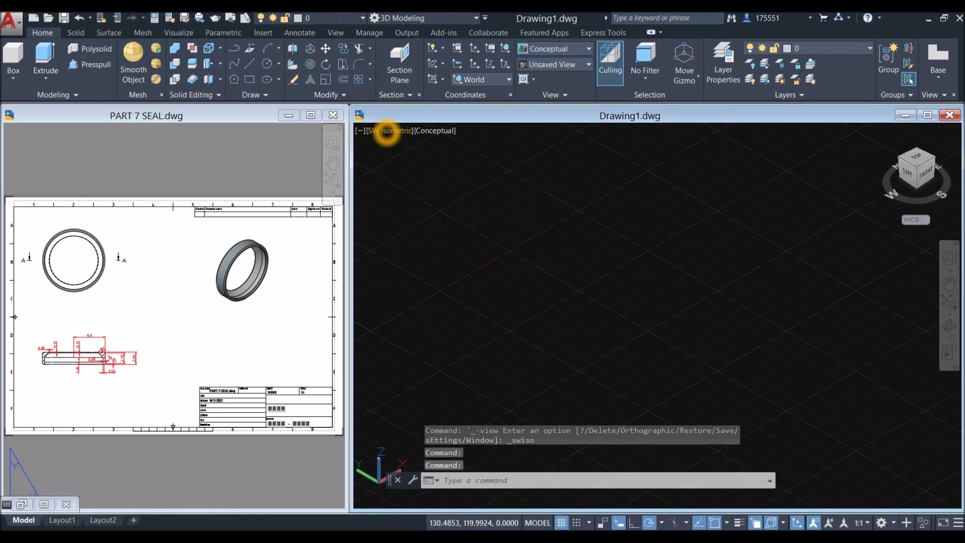
click(388, 132)
click(419, 208)
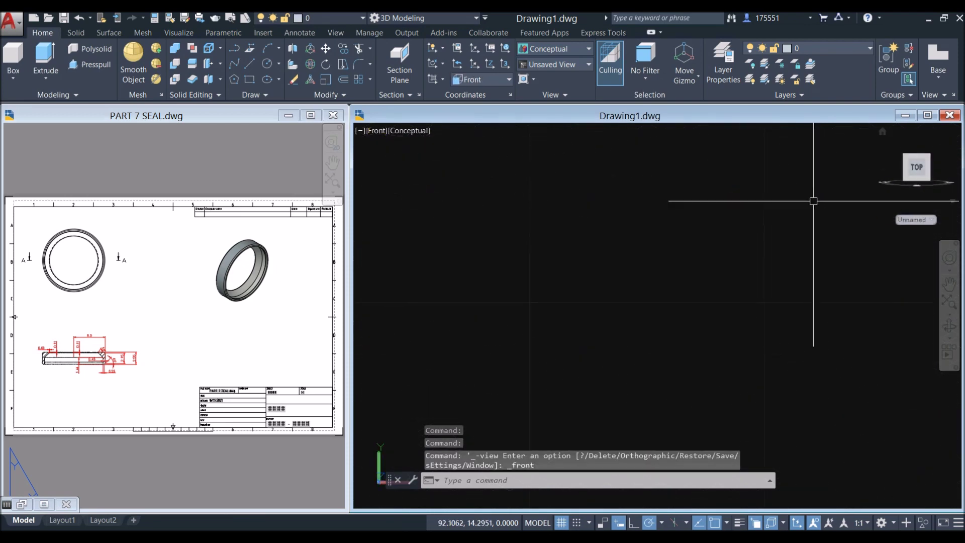
click(953, 200)
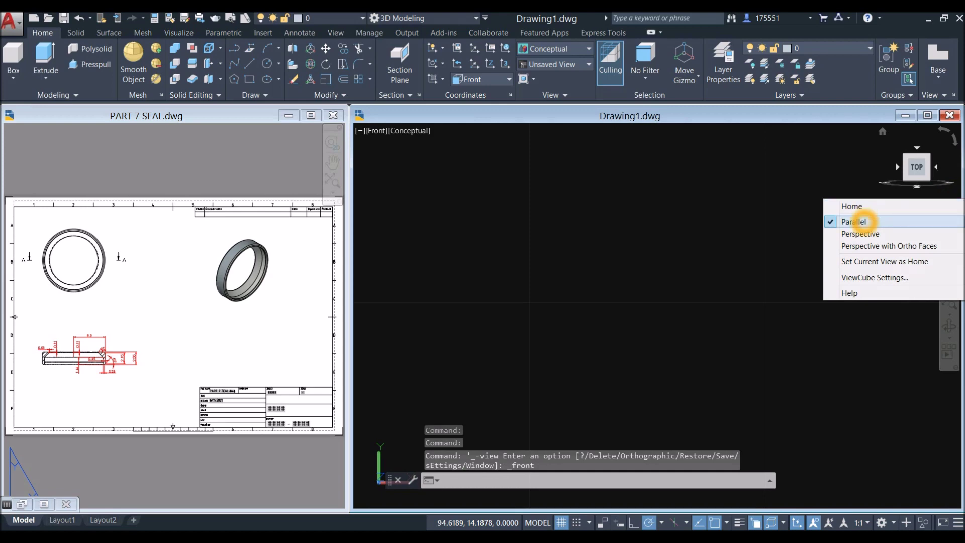
click(863, 222)
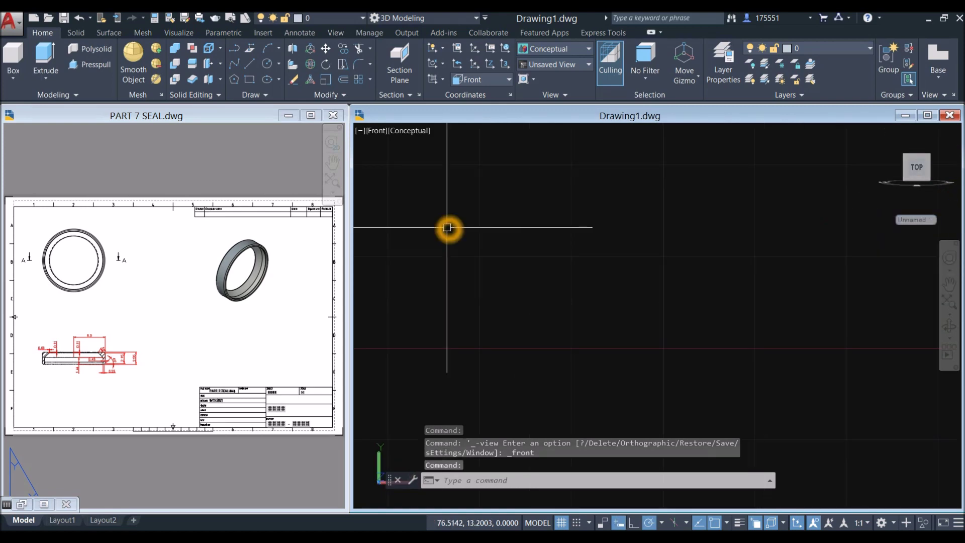
- Examine the dimensions of the section view in PART 7 SEAL.dwg, including the overall height and chamfered edges
click(258, 334)
scroll(171, 316, up, 5)
scroll(181, 313, down, 2)
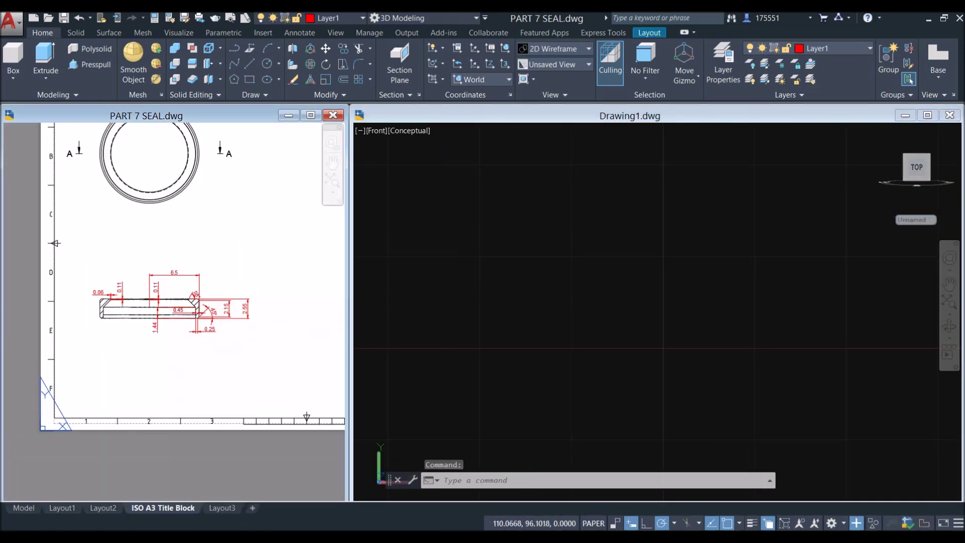
scroll(189, 298, up, 4)
scroll(183, 334, up, 4)
scroll(189, 328, down, 4)
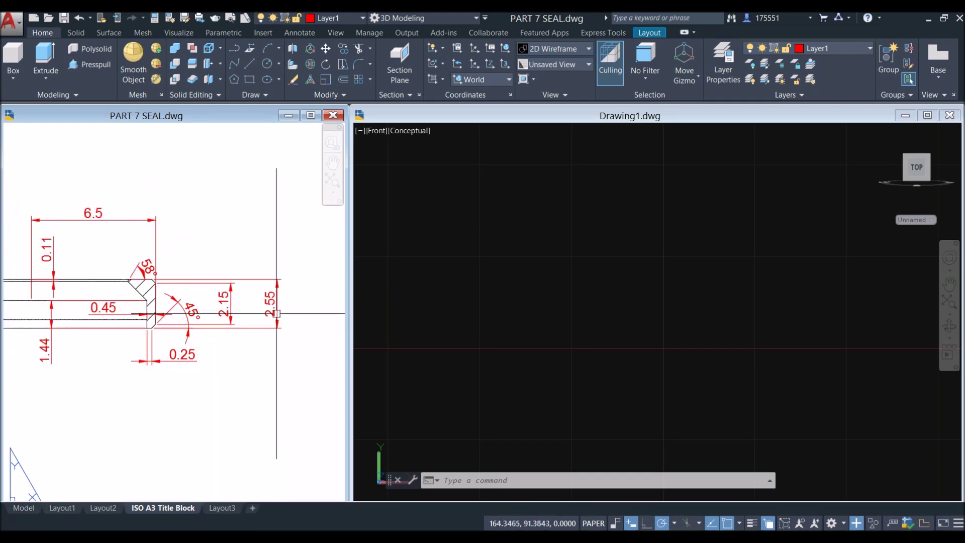
scroll(277, 313, up, 2)
- Draw a vertical line 2.55 long in Drawing1 as the inner edge of the seal profile
click(437, 233)
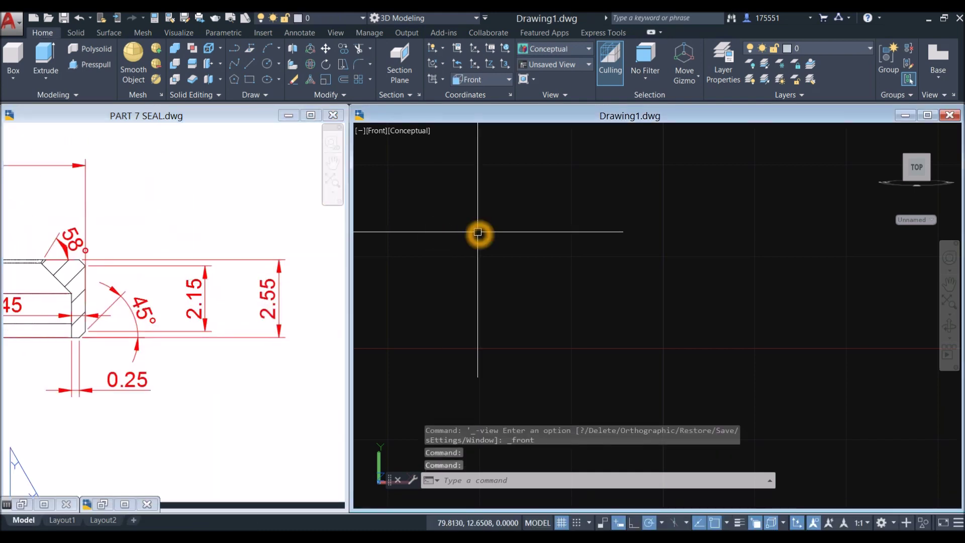
text(l)
key(Return)
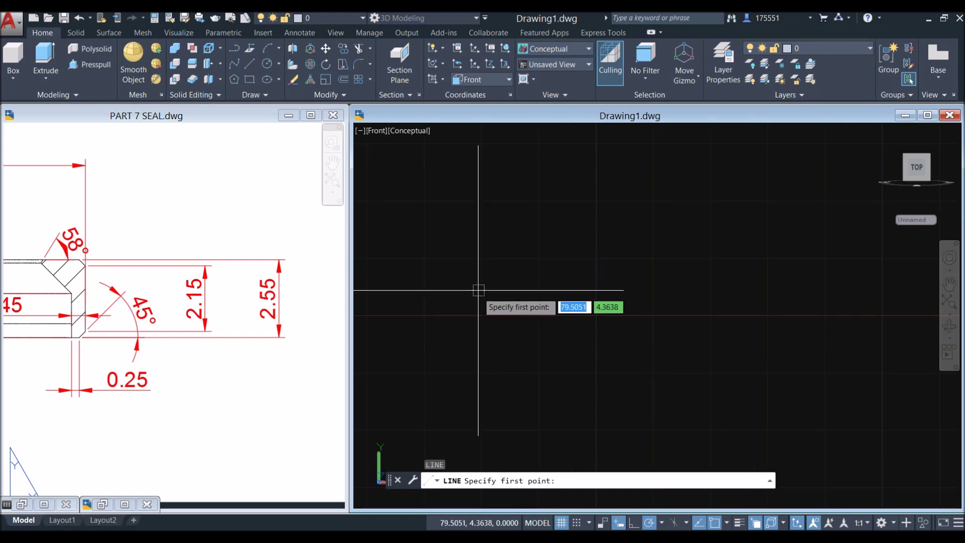
click(476, 320)
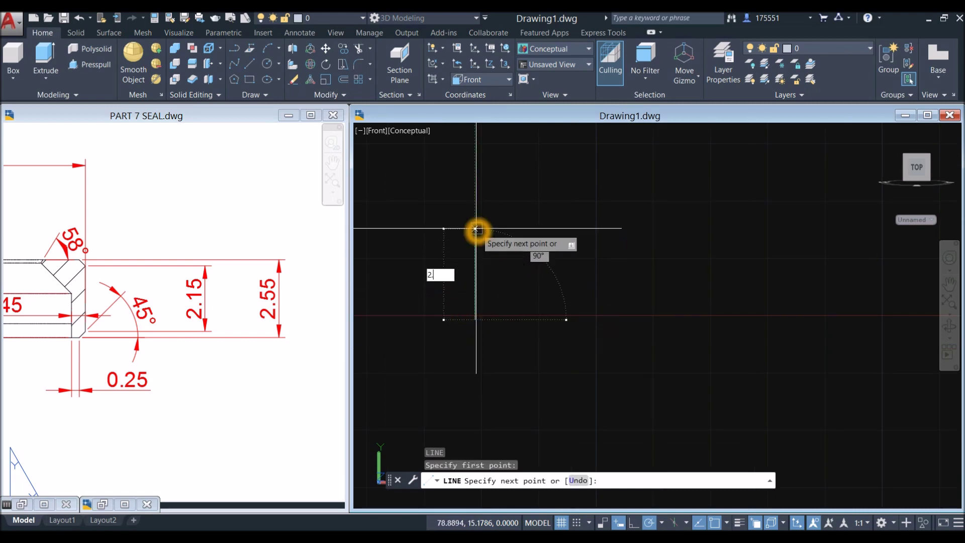
text(2.55)
key(Return)
right_click(518, 205)
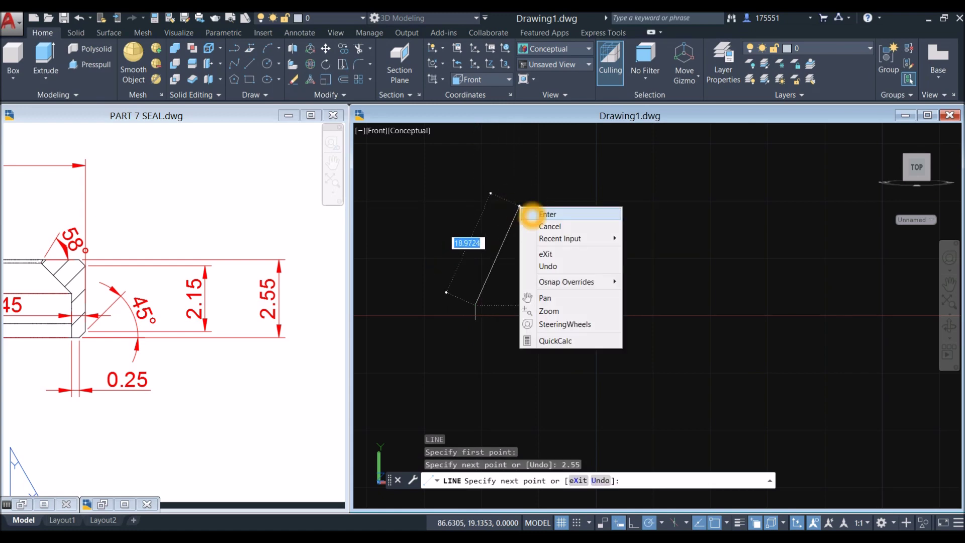
click(542, 214)
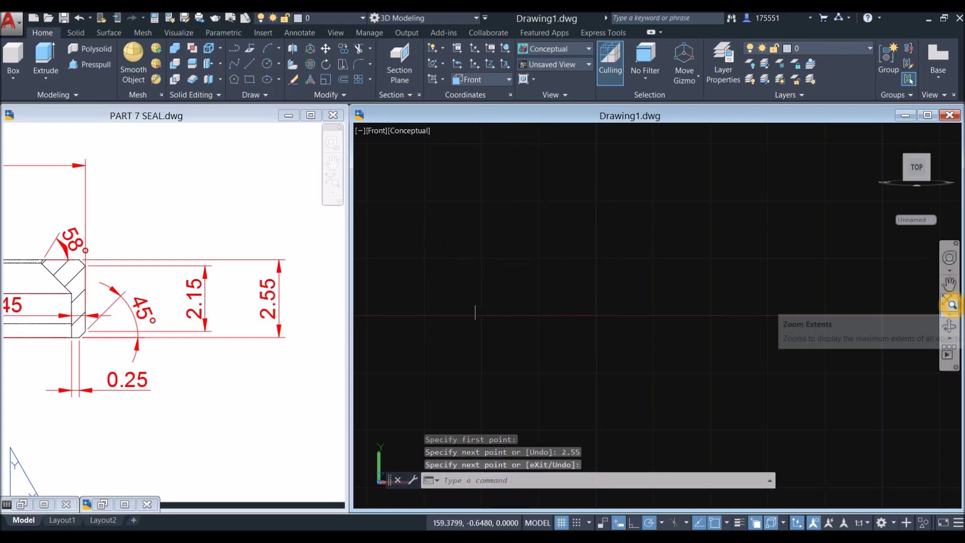
- Draw a horizontal line 0.25 long to the right from the lower end of the vertical line
click(951, 304)
scroll(646, 312, down, 3)
middle_drag(646, 312, 472, 269)
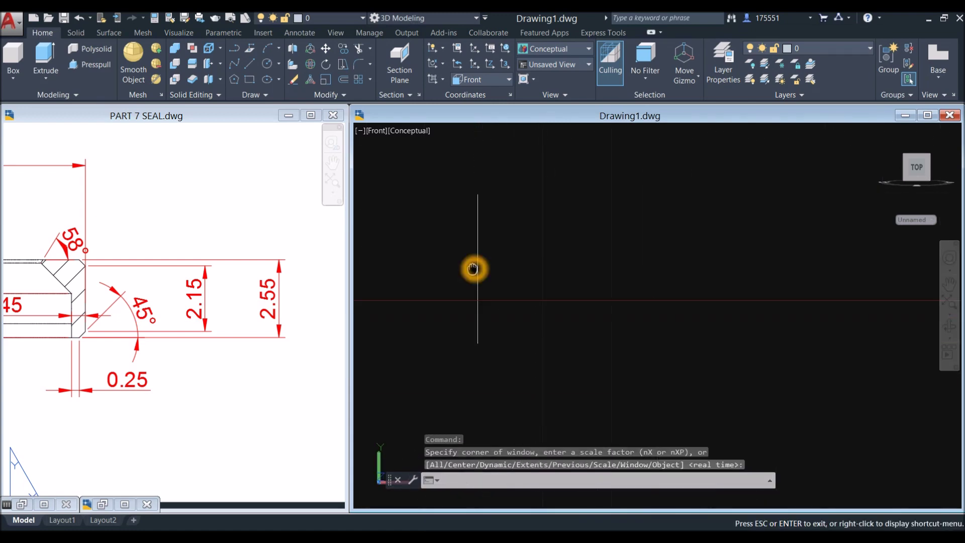
key(Escape)
scroll(76, 352, up, 2)
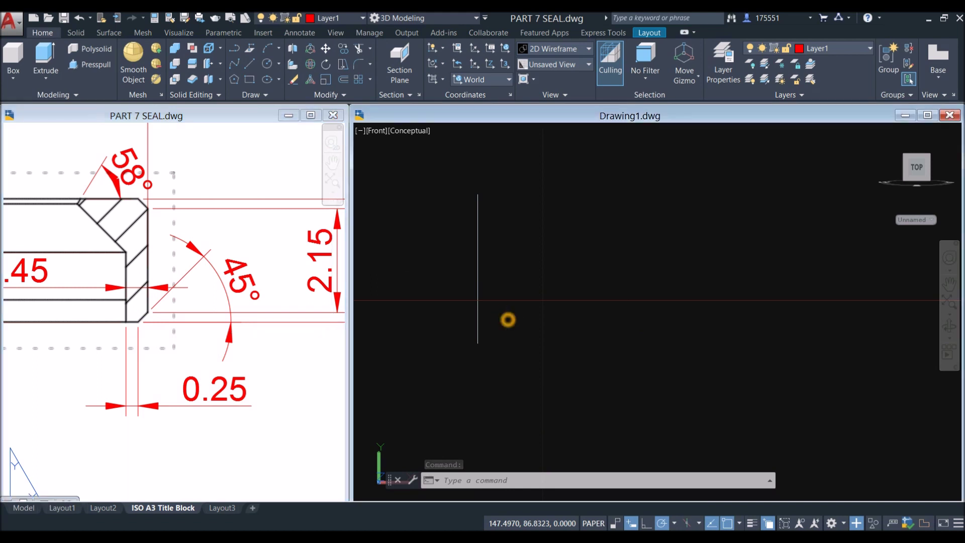
click(508, 318)
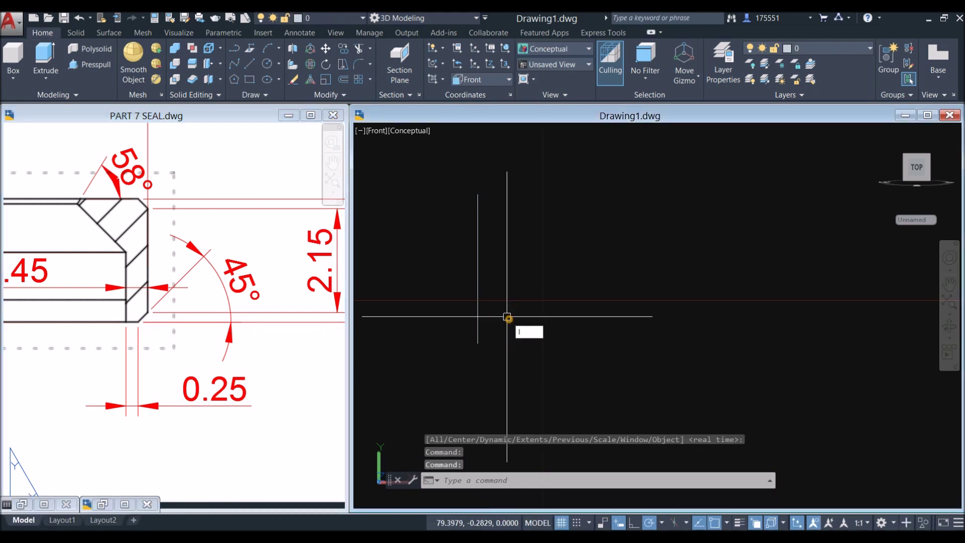
text(l)
key(Return)
click(473, 349)
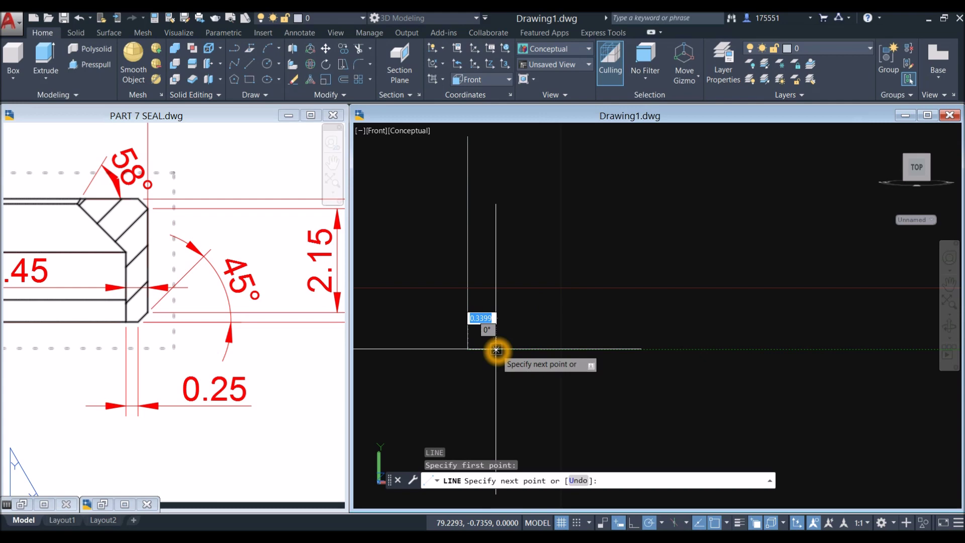
text(.25)
key(Return)
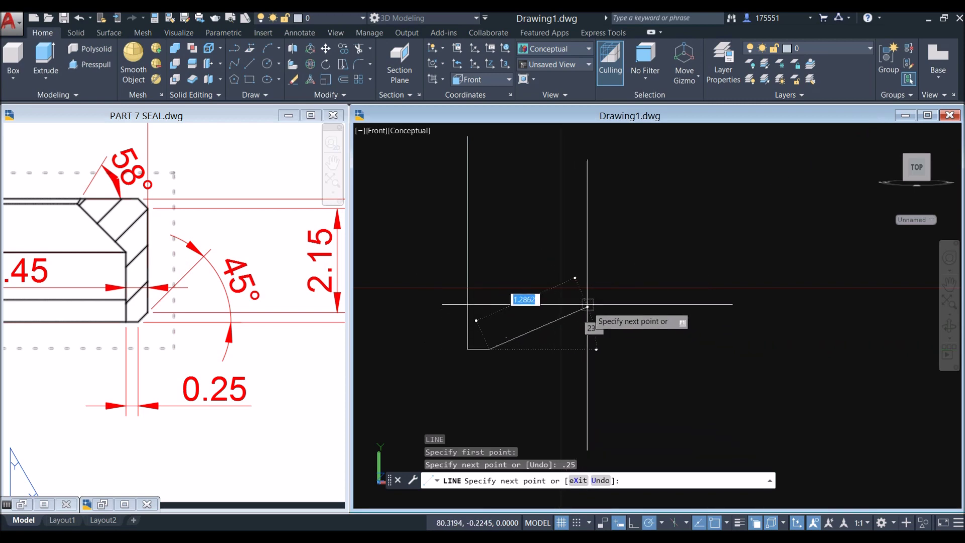
- Continue from the short horizontal line with a long diagonal line rising to the right at 45°, and end the line
key(Return)
right_click(635, 219)
click(656, 224)
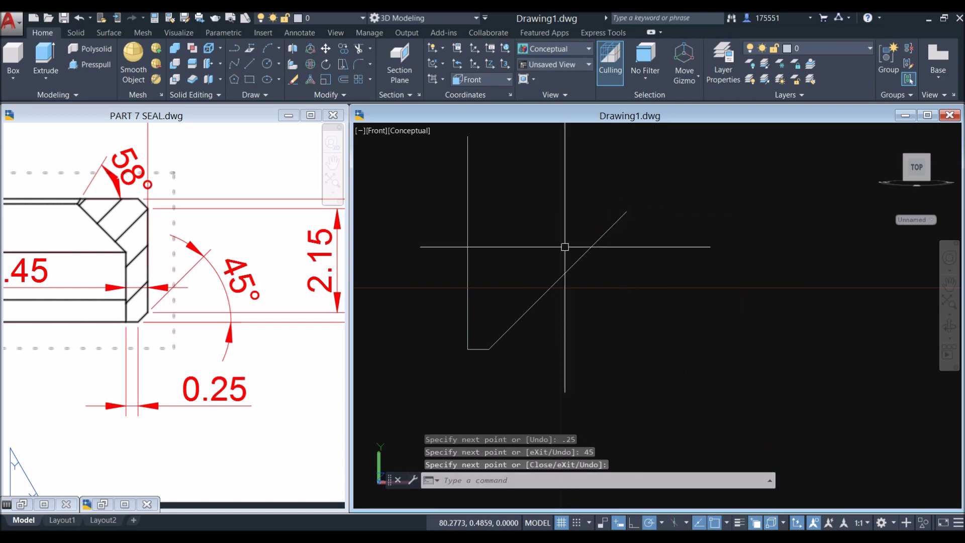
click(470, 240)
key(Escape)
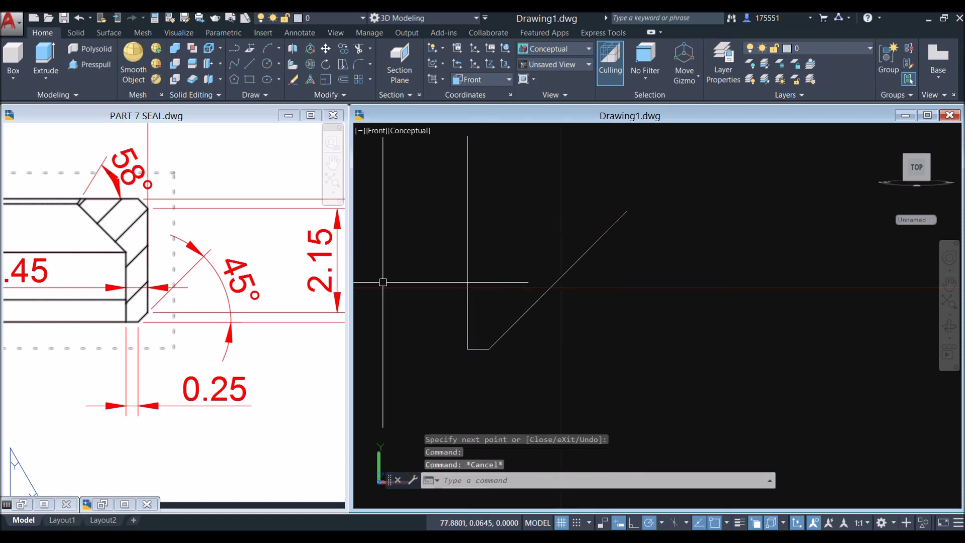
- Offset the vertical line 0.45 to the right to form the outer edge, following the seal drawing's wall thickness
click(108, 346)
middle_drag(127, 284, 205, 291)
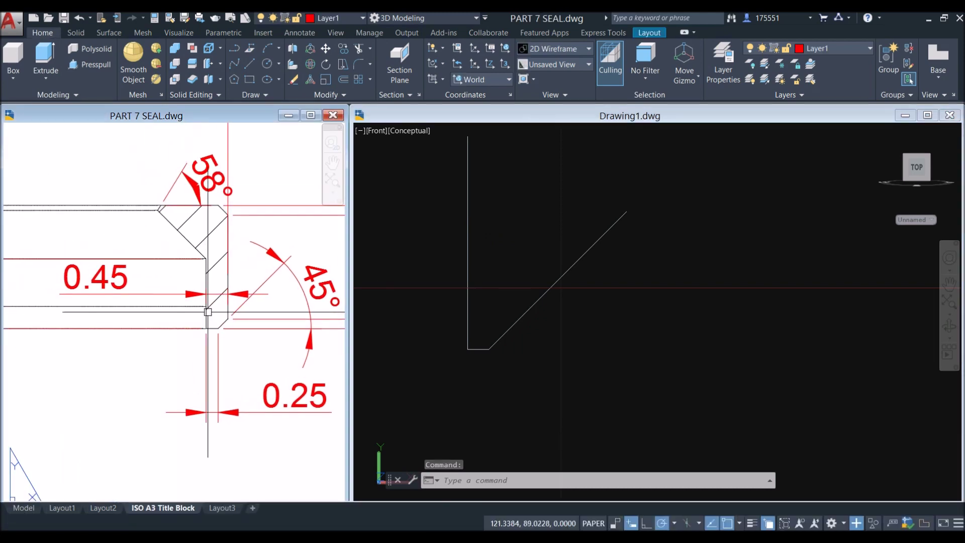
click(204, 278)
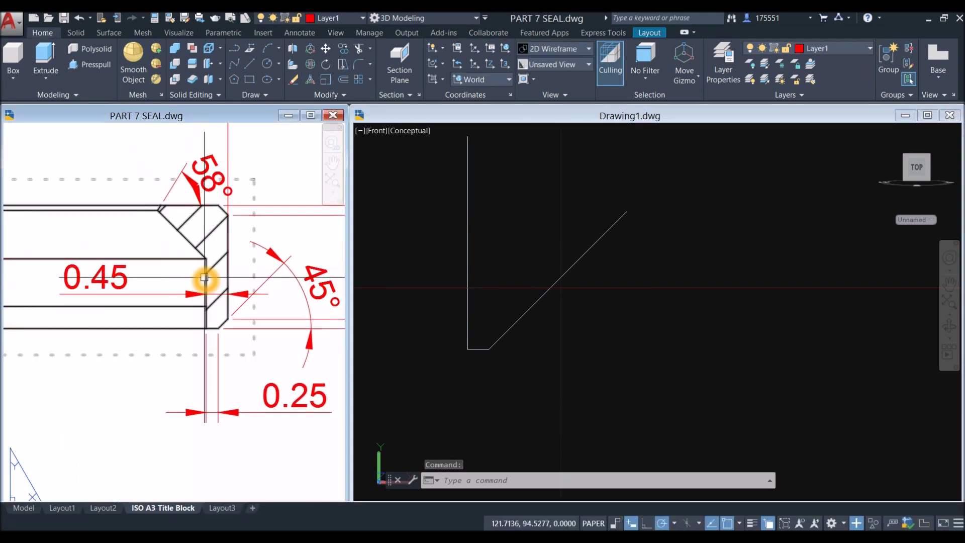
key(Escape)
click(527, 233)
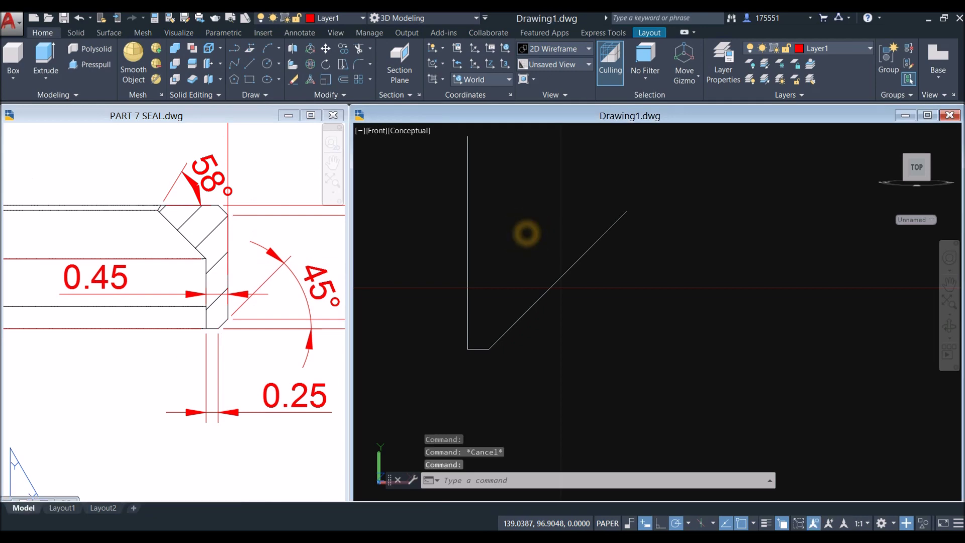
text(O)
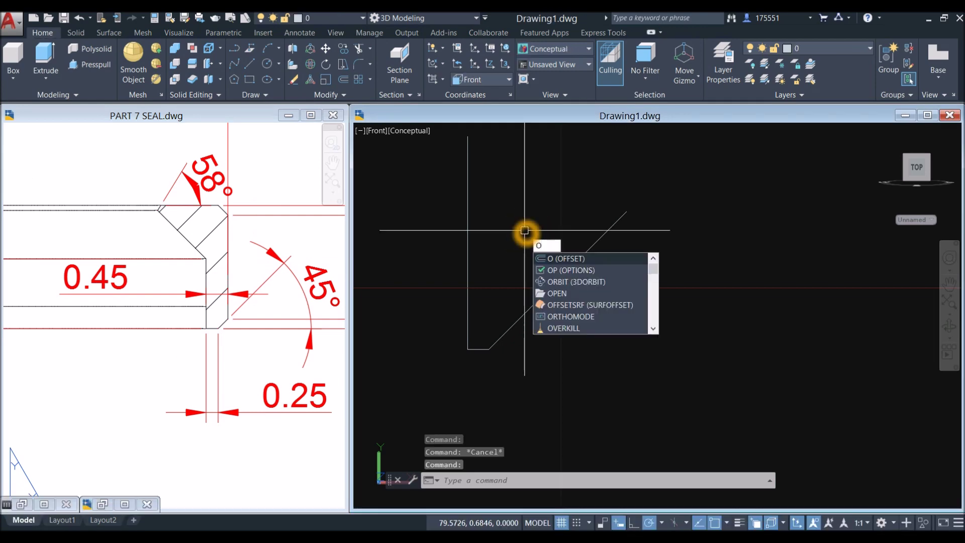
key(Return)
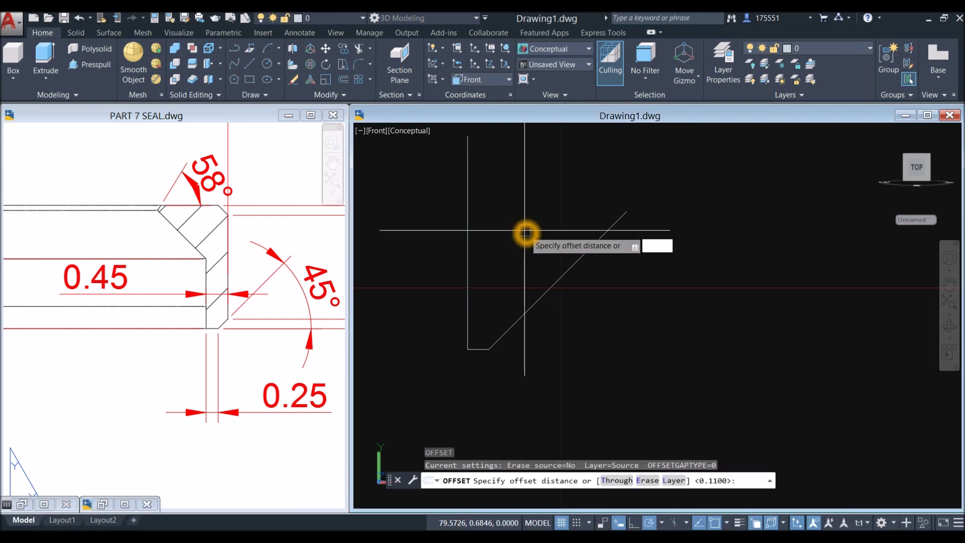
key(Return)
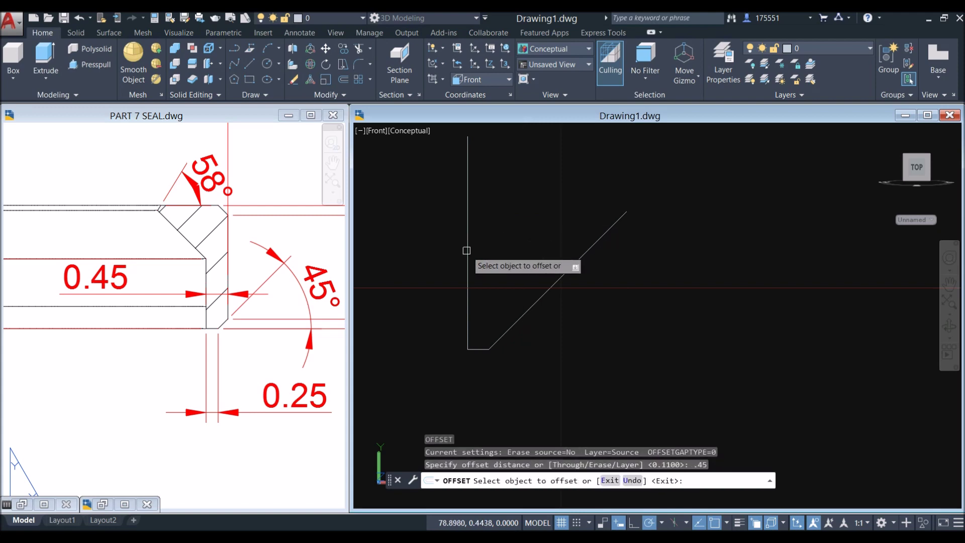
click(466, 258)
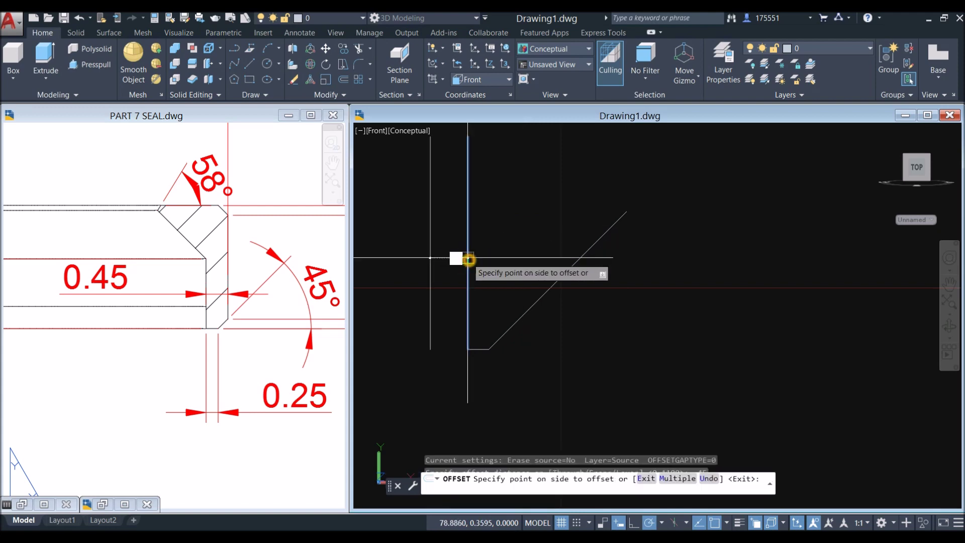
click(503, 254)
right_click(532, 234)
click(553, 243)
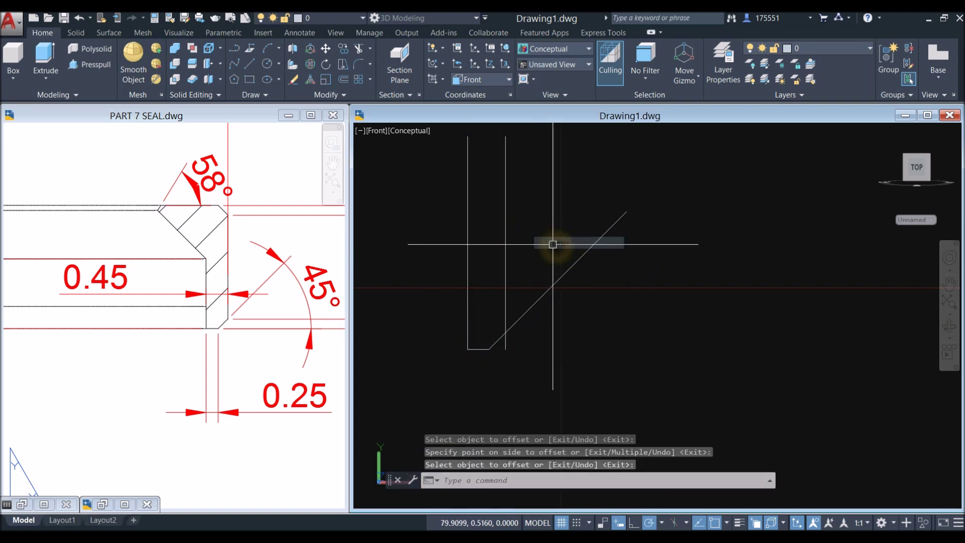
- Trim the diagonal line beyond the offset line and the offset line's stub below the diagonal to form the lower chamfer
text(tr)
key(Return)
key(Return)
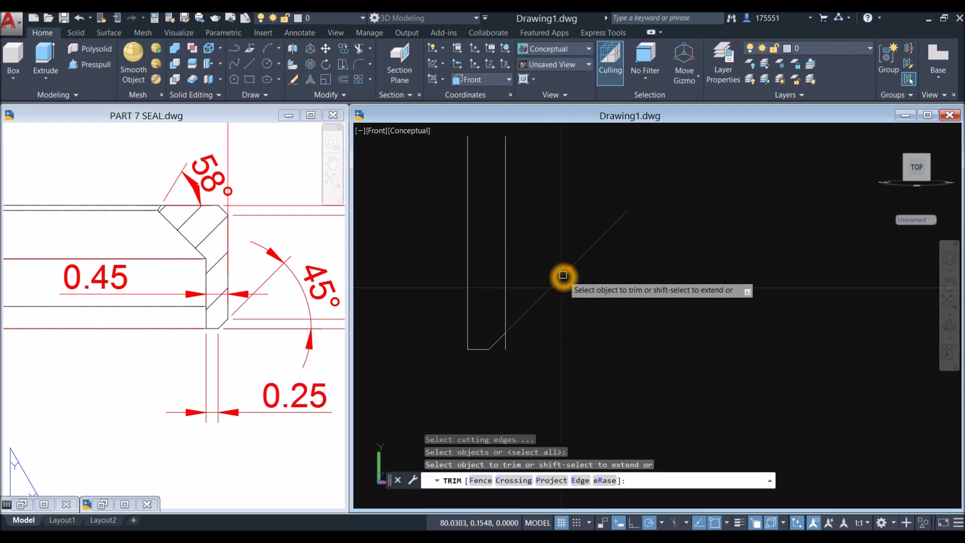
click(563, 275)
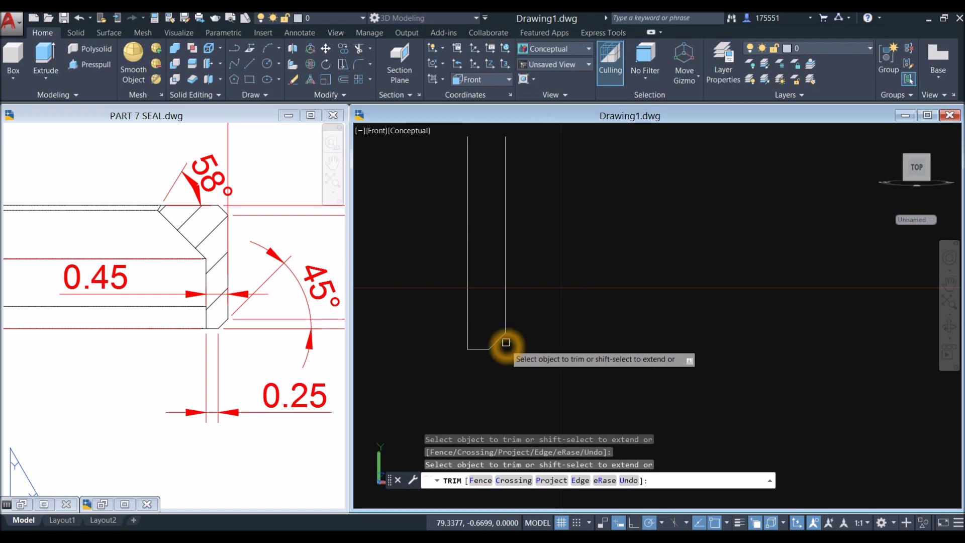
right_click(543, 280)
click(563, 296)
click(500, 338)
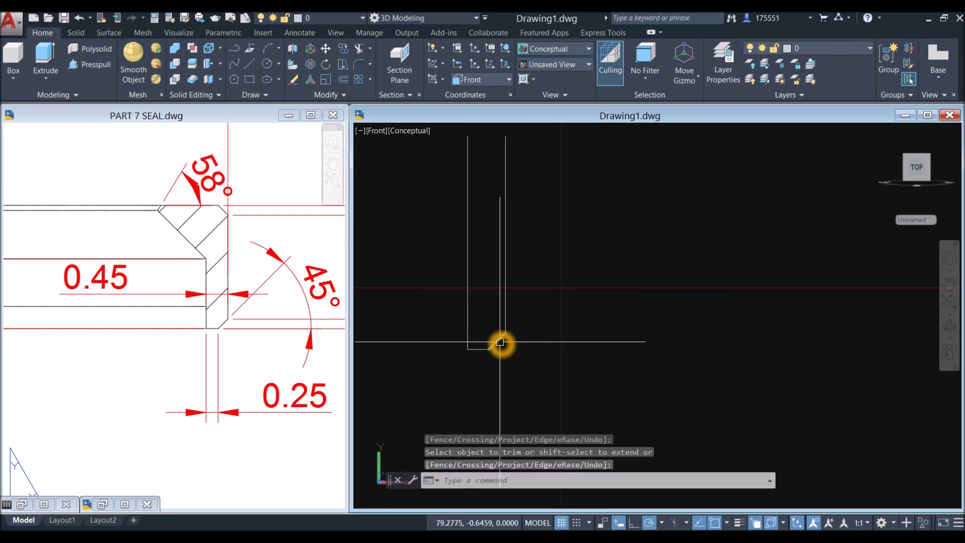
key(Escape)
- Mirror the lower chamfer line to the upper end about a horizontal line through the vertical line's midpoint, keeping the source line
text(mi)
key(Return)
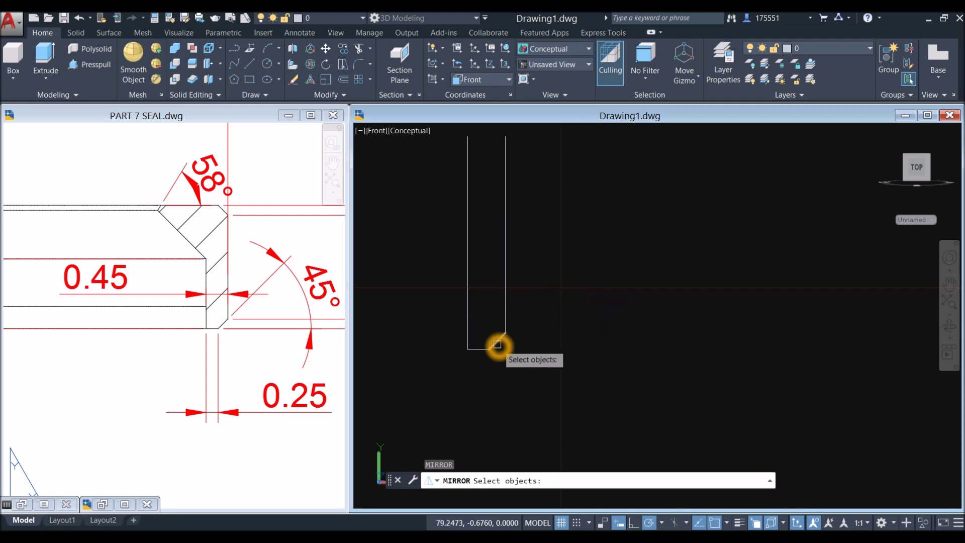
click(497, 345)
key(Return)
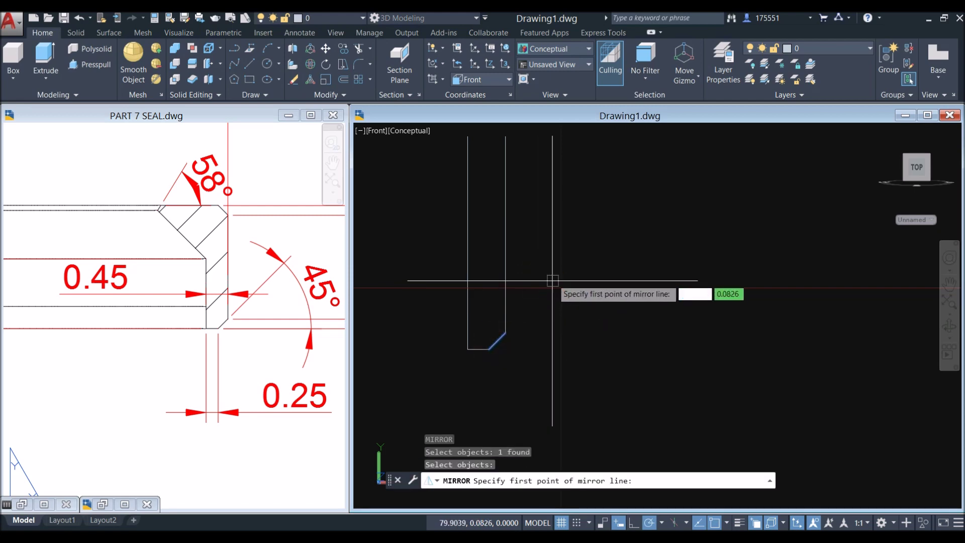
click(468, 243)
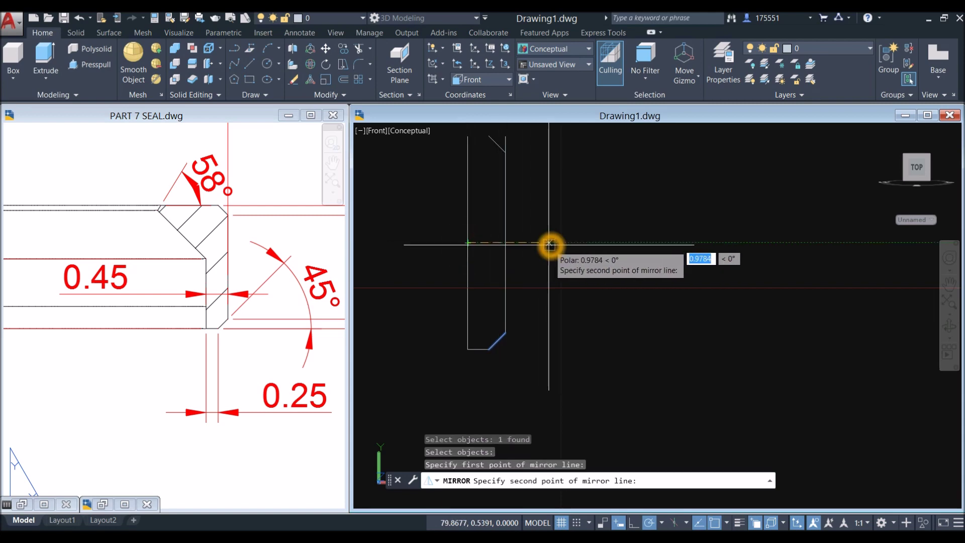
click(575, 244)
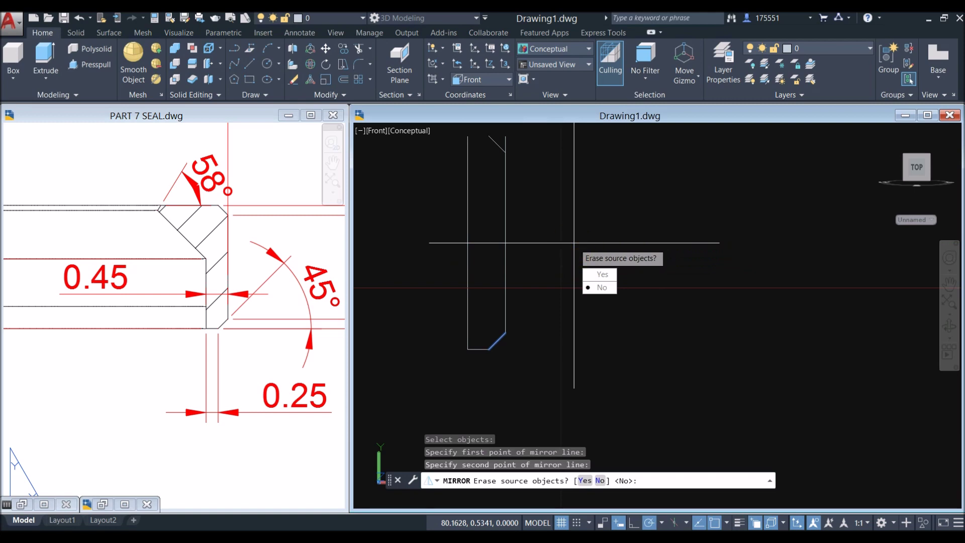
click(602, 287)
middle_drag(530, 237, 530, 250)
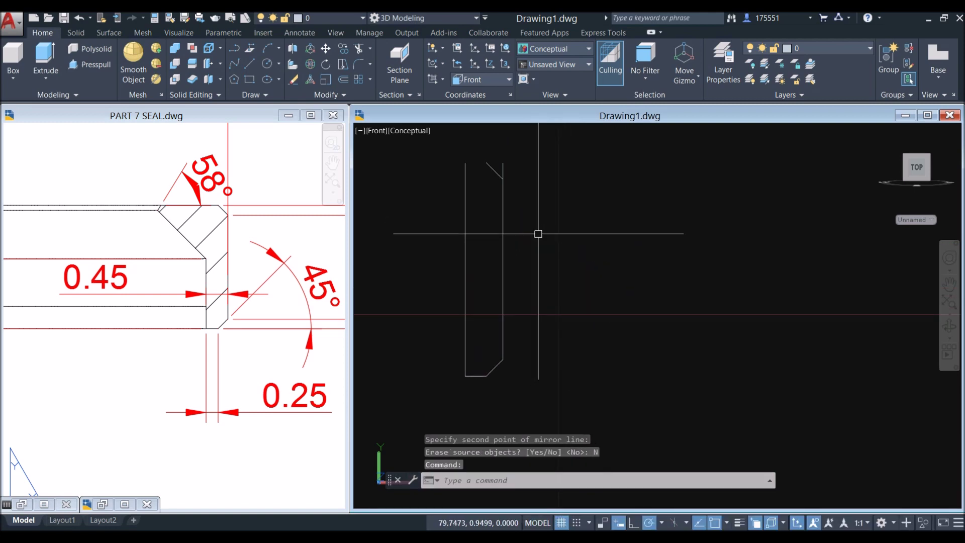
- Draw a horizontal line from the inner vertical line's upper end to the start of the upper chamfer, and end the line
key(Return)
middle_drag(556, 211, 558, 249)
scroll(469, 217, up, 2)
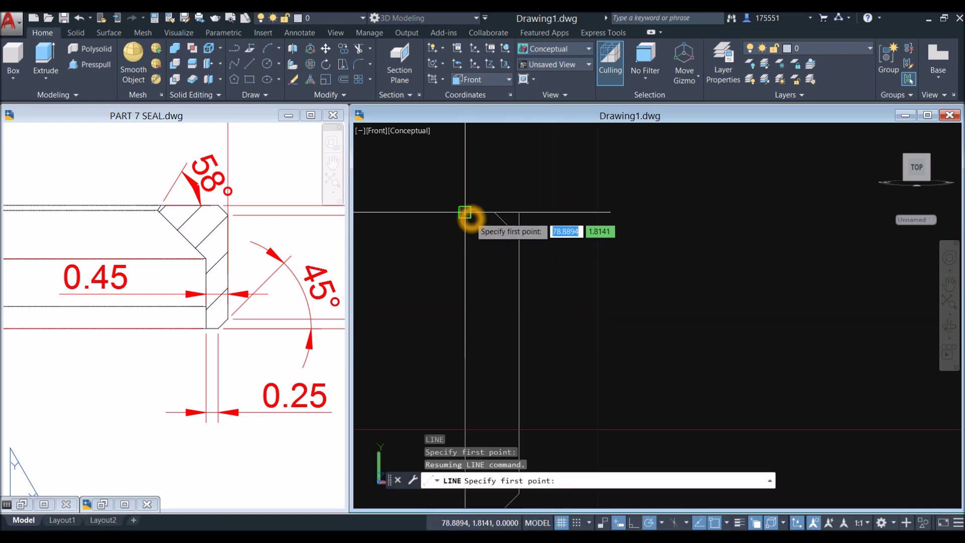
click(467, 212)
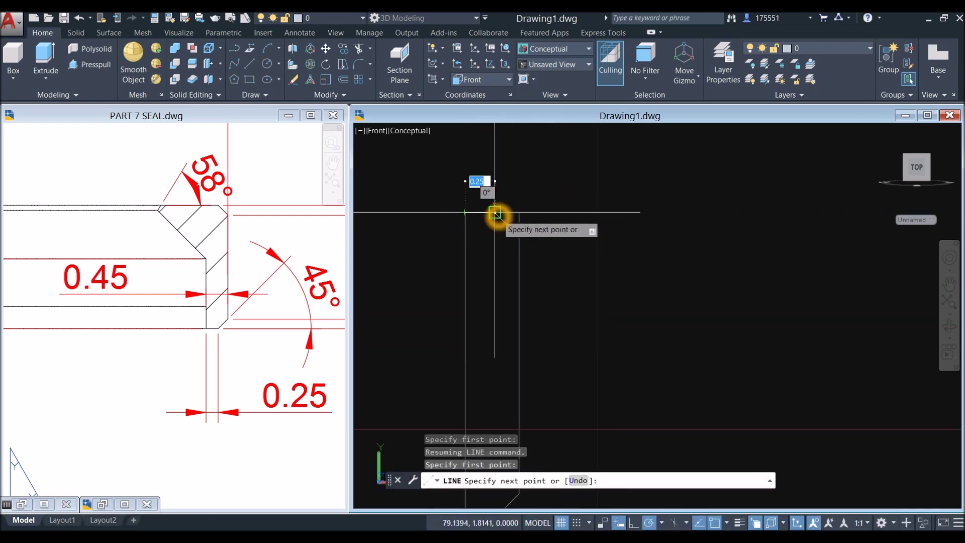
click(495, 212)
right_click(526, 184)
click(555, 192)
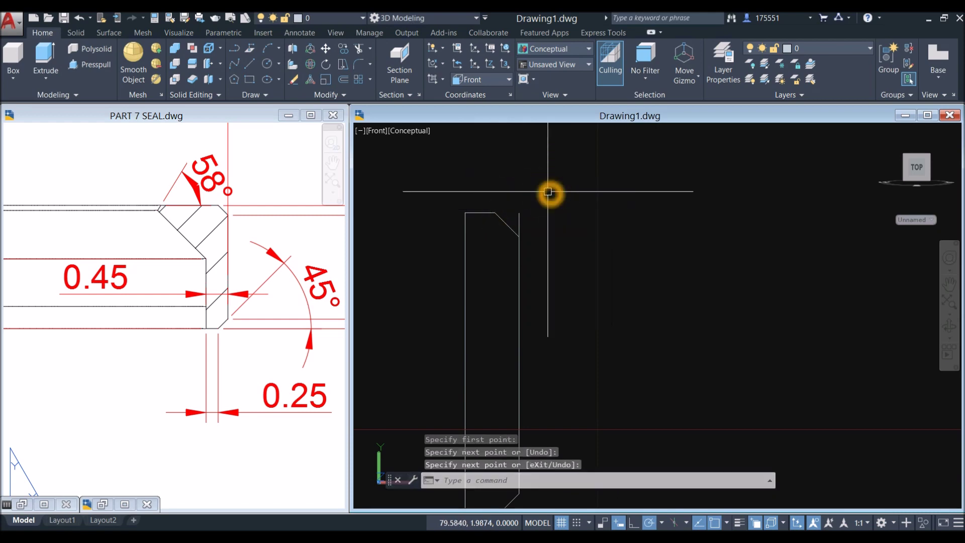
- Following the seal drawing's radius dimension, draw a 6.5 horizontal line leftward from the outer vertical line's upper end
click(317, 232)
scroll(317, 232, up, 2)
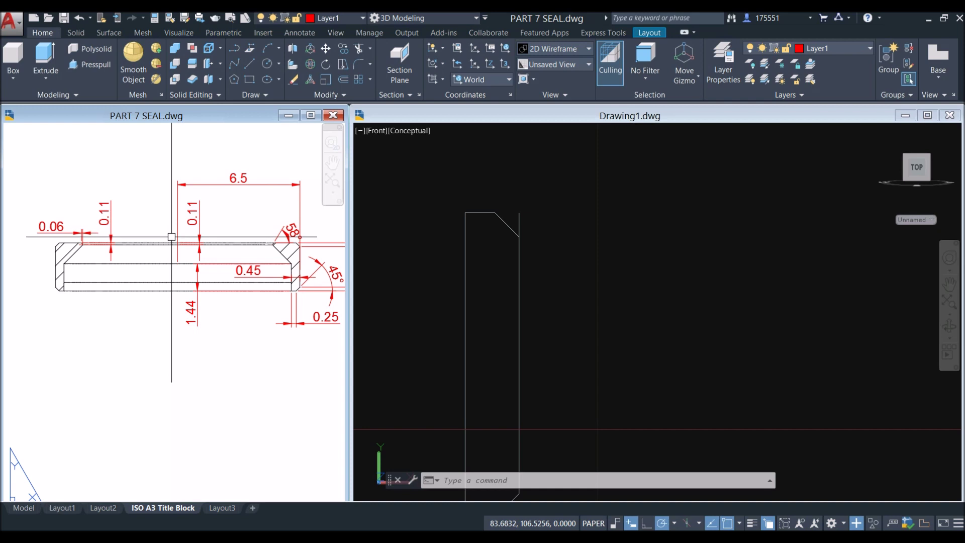
click(251, 177)
click(542, 189)
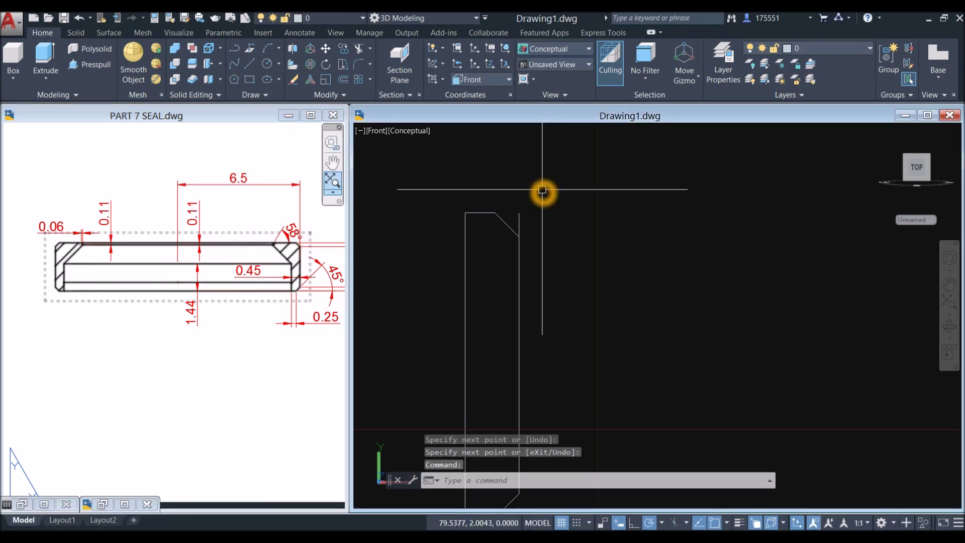
text(l)
key(Return)
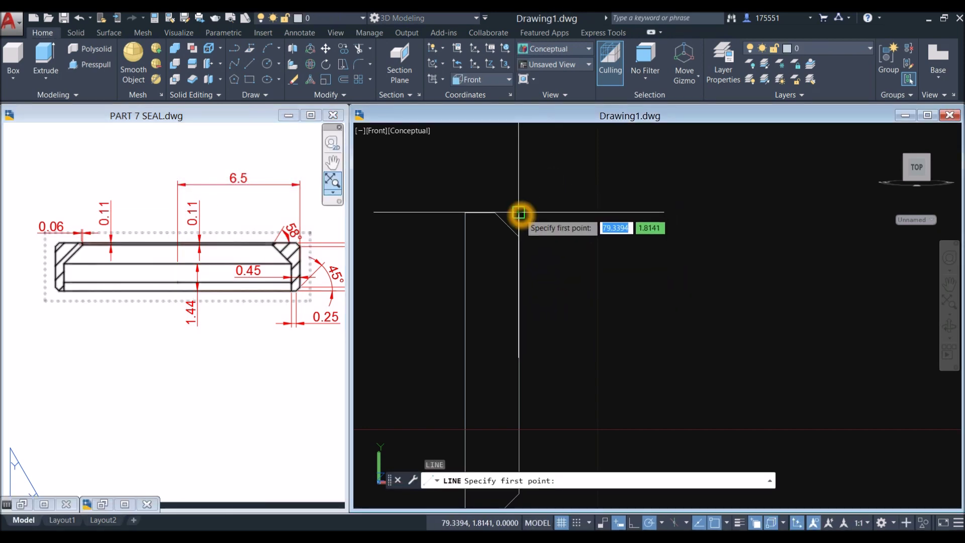
click(519, 213)
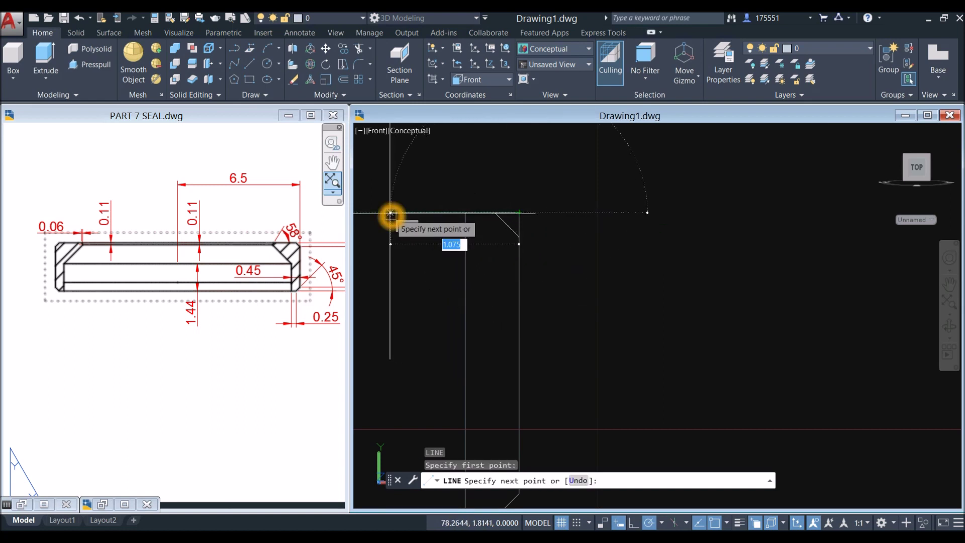
text(6.5)
key(Return)
scroll(457, 168, down, 3)
right_click(457, 167)
click(478, 260)
drag(484, 177, 547, 222)
key(Escape)
key(Escape)
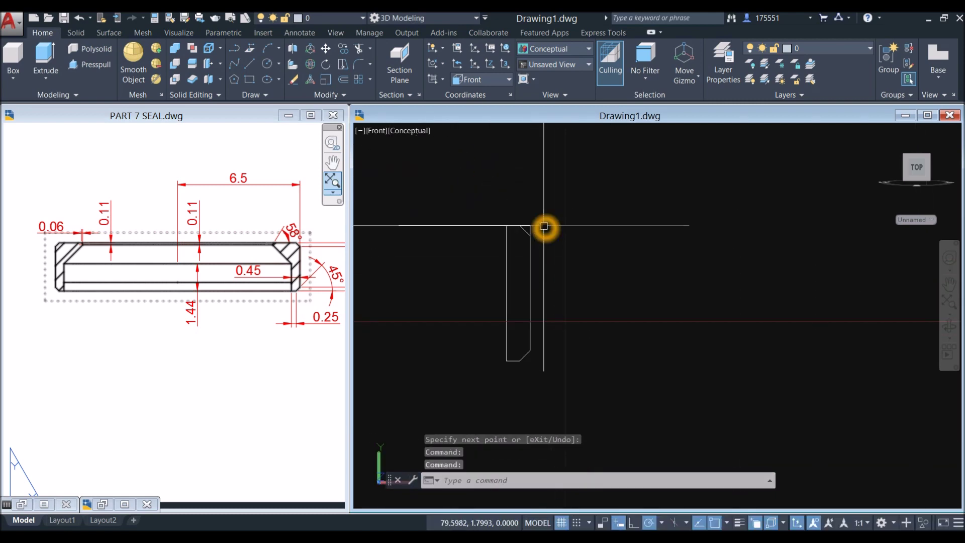
- Trim the stubs of the outer vertical line and the top horizontal line that extend beyond the upper chamfer
key(Return)
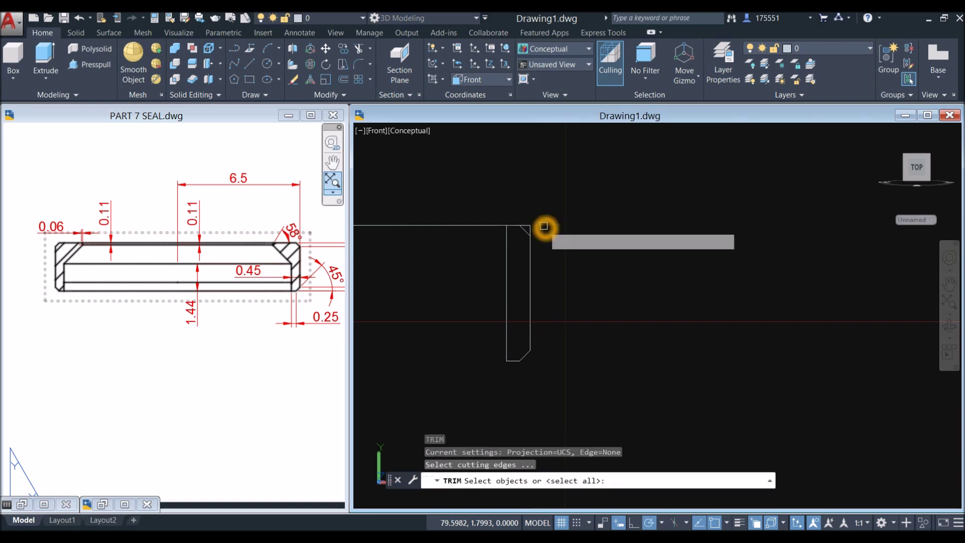
key(Return)
scroll(544, 227, up, 4)
click(511, 232)
right_click(532, 214)
click(559, 219)
- Examine the vertical dimension at the seal's inner wall in the reference drawing to see which points it measures
scroll(562, 204, down, 3)
key(ctrl+Tab)
scroll(198, 280, up, 5)
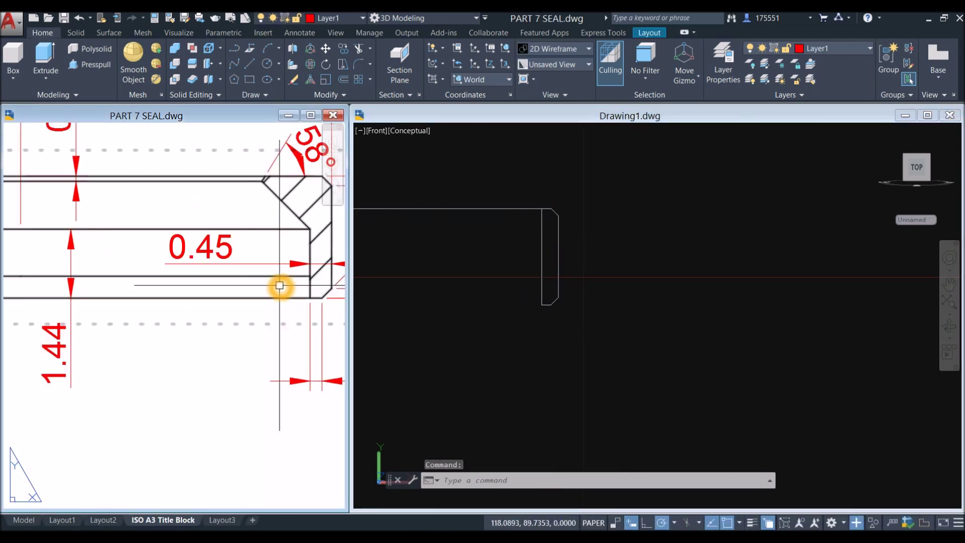
click(63, 293)
click(52, 310)
key(Down)
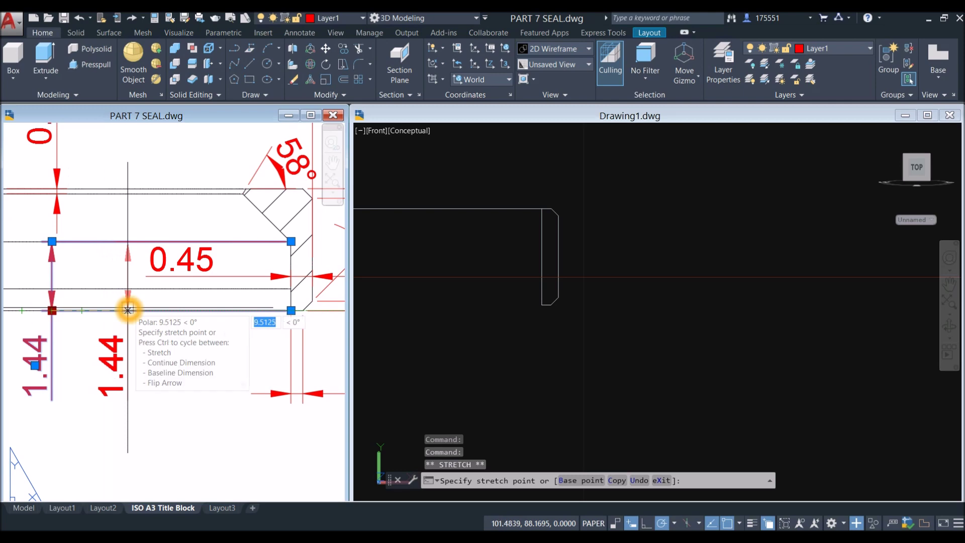
key(Escape)
scroll(147, 333, down, 2)
middle_drag(147, 332, 228, 320)
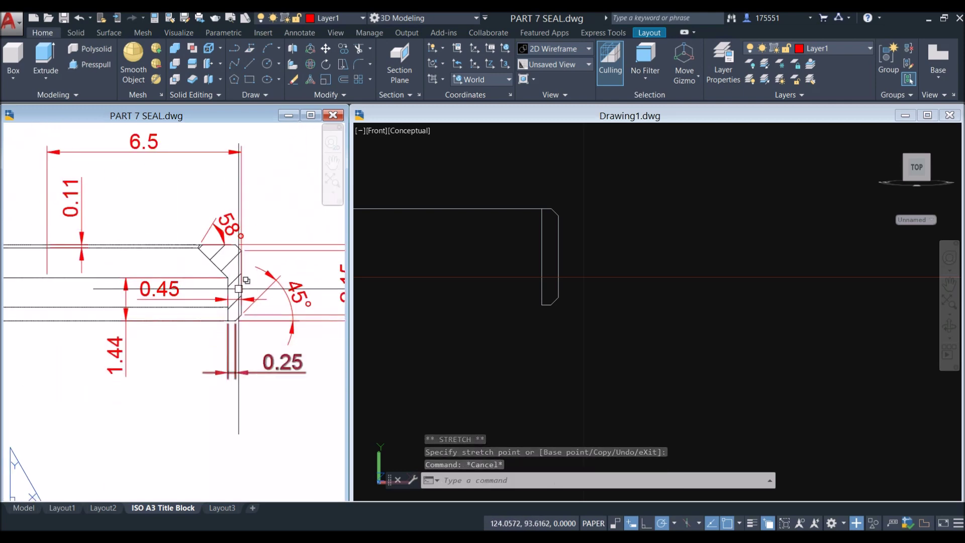
scroll(230, 278, up, 2)
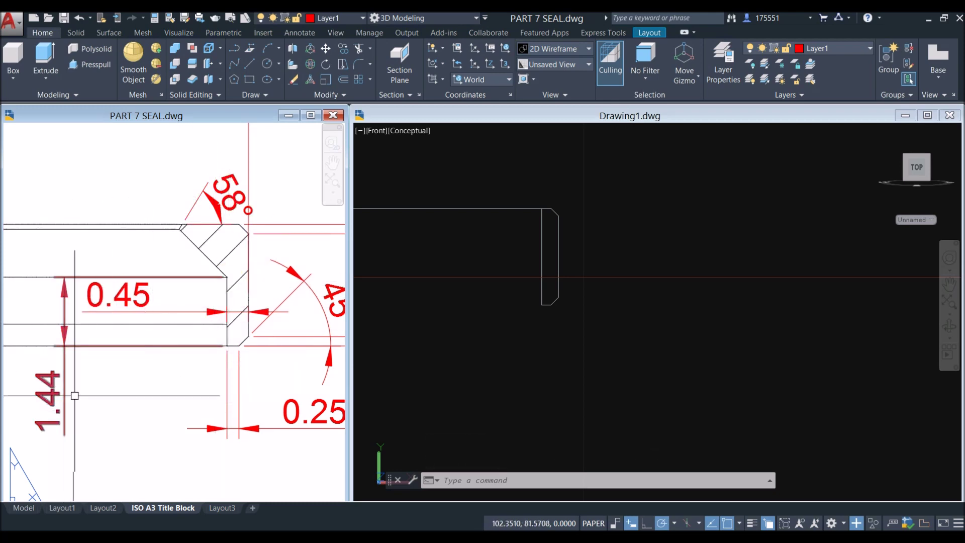
click(224, 342)
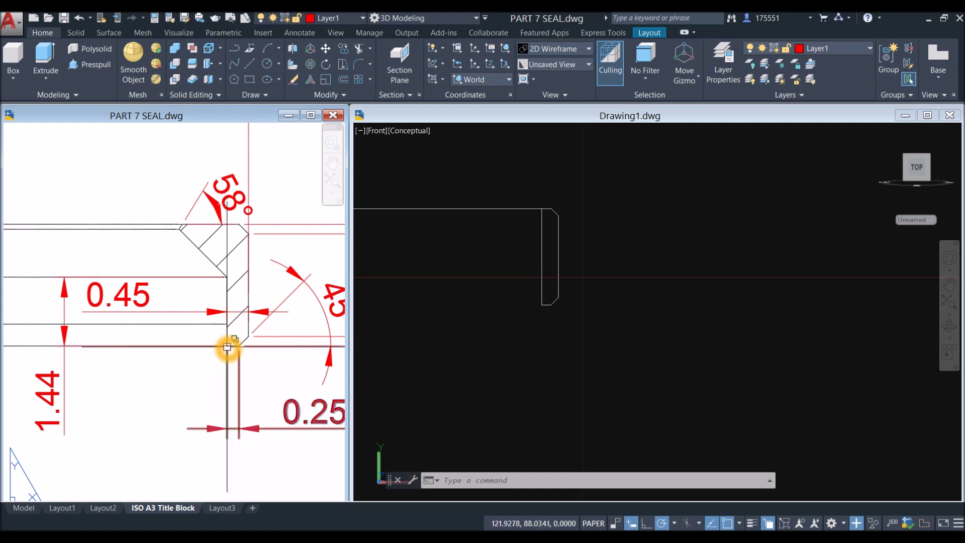
- Start a line in Drawing1 at a point offset 1.44 upward from the inner vertical line's lower end
click(599, 328)
text(L)
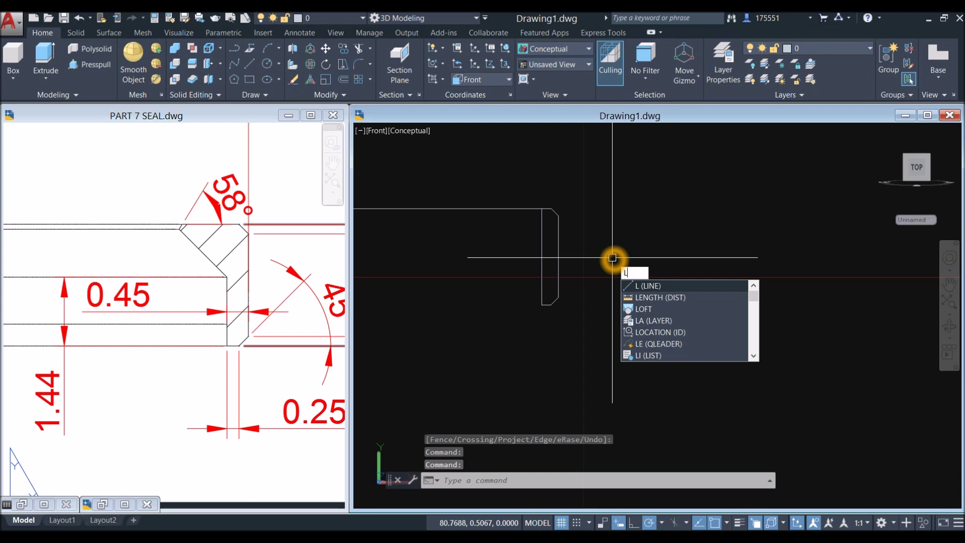
key(Return)
scroll(610, 258, up, 1)
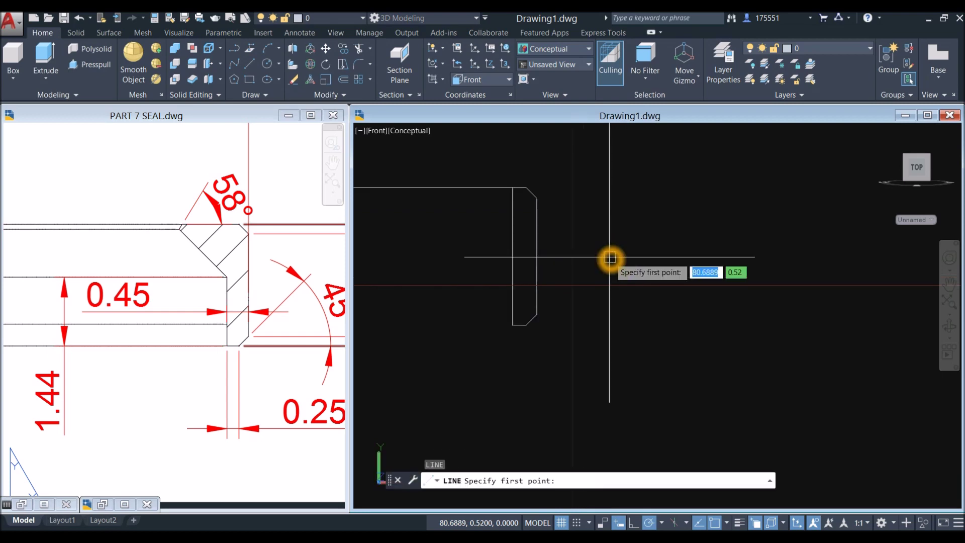
shift+right_click(610, 259)
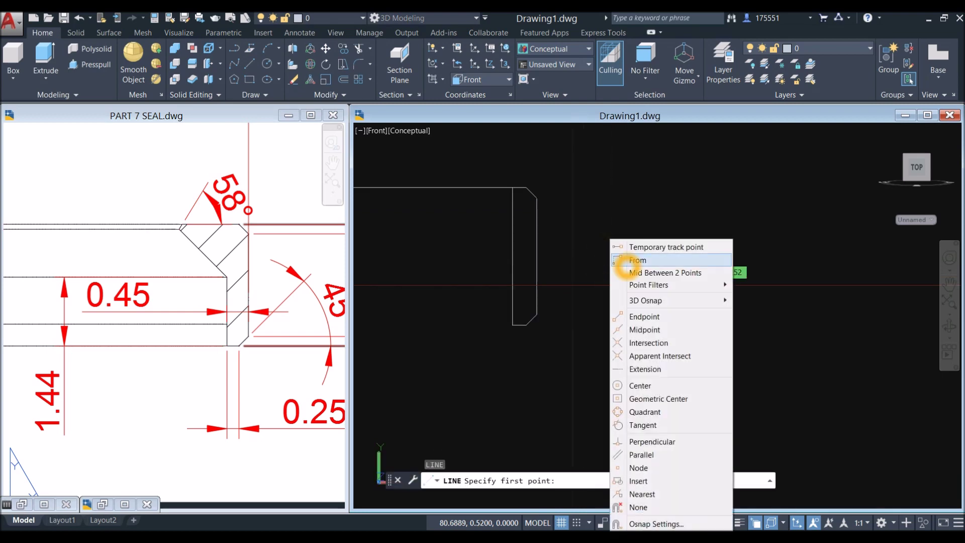
click(627, 260)
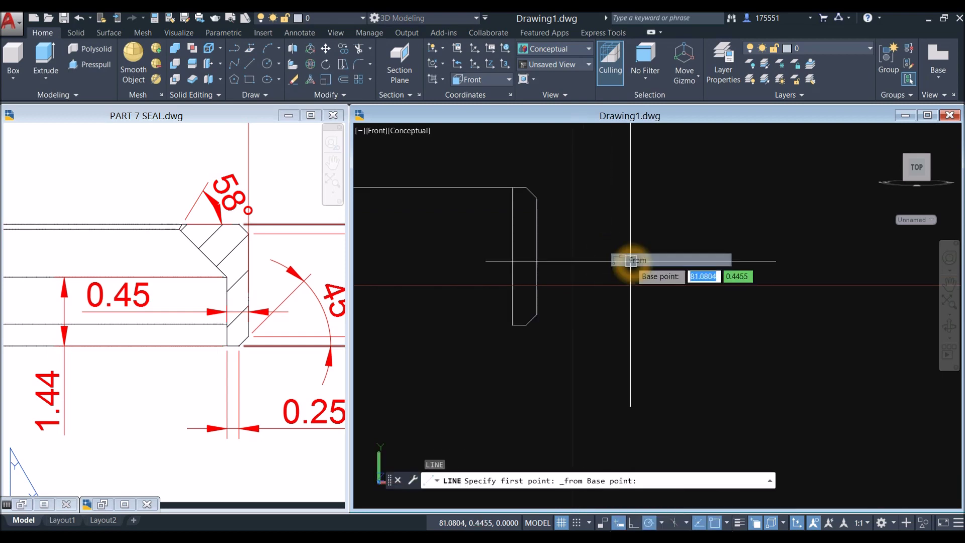
click(512, 326)
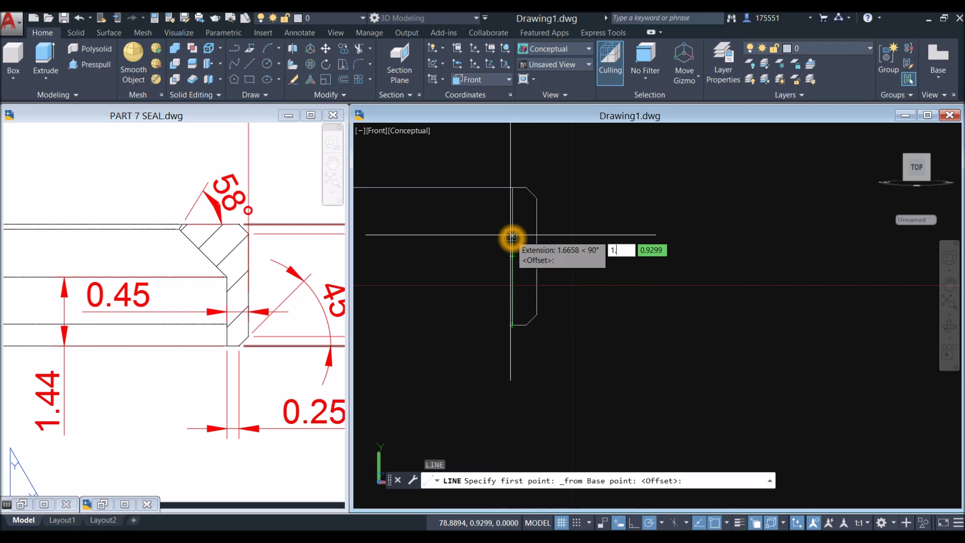
key(Return)
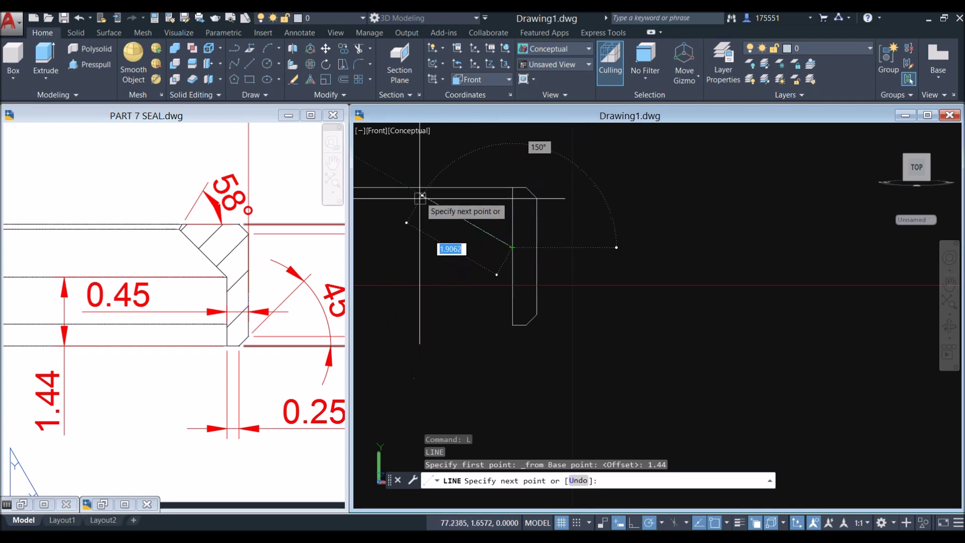
- Extend the line as a diagonal at 135° up past the top horizontal line, replacing the first 45 entry, and end it
click(418, 166)
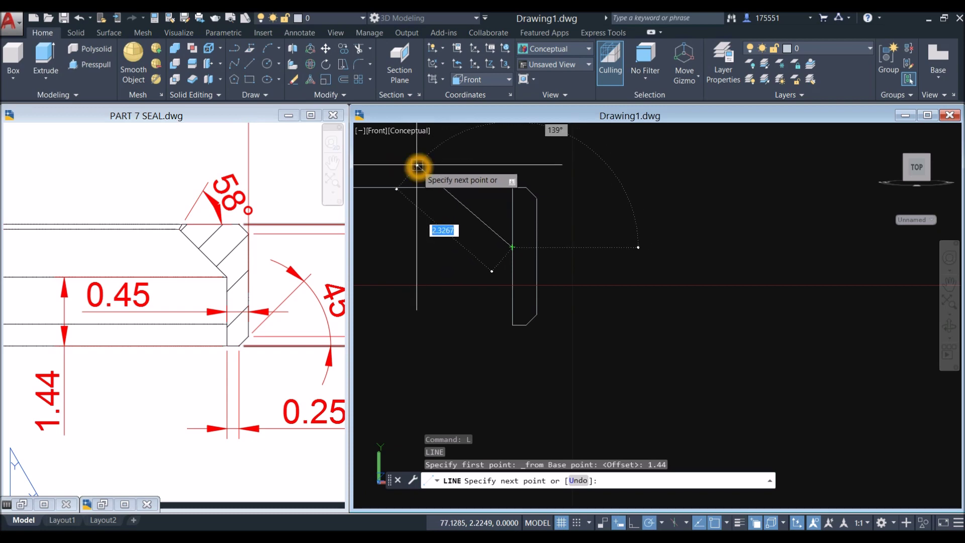
text(45)
key(Return)
text(U)
key(Return)
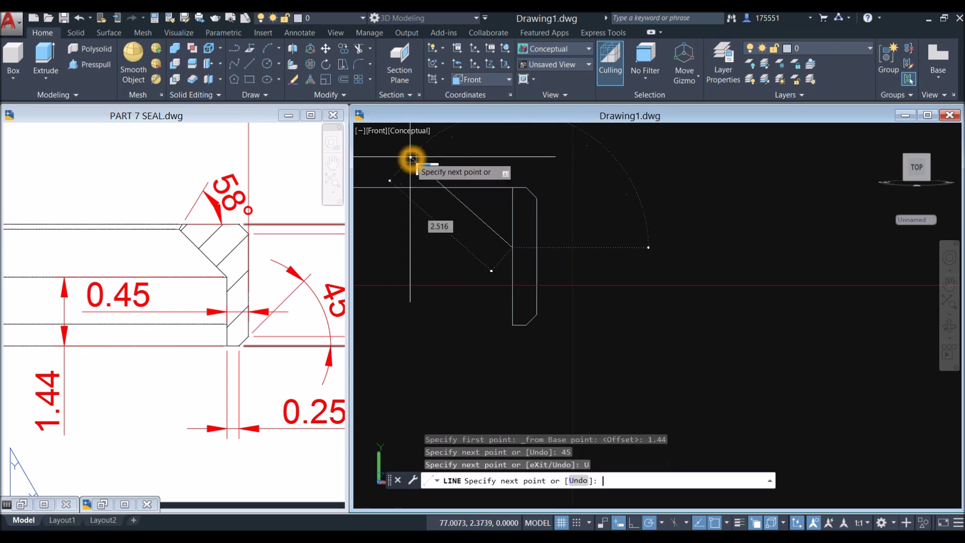
right_click(501, 162)
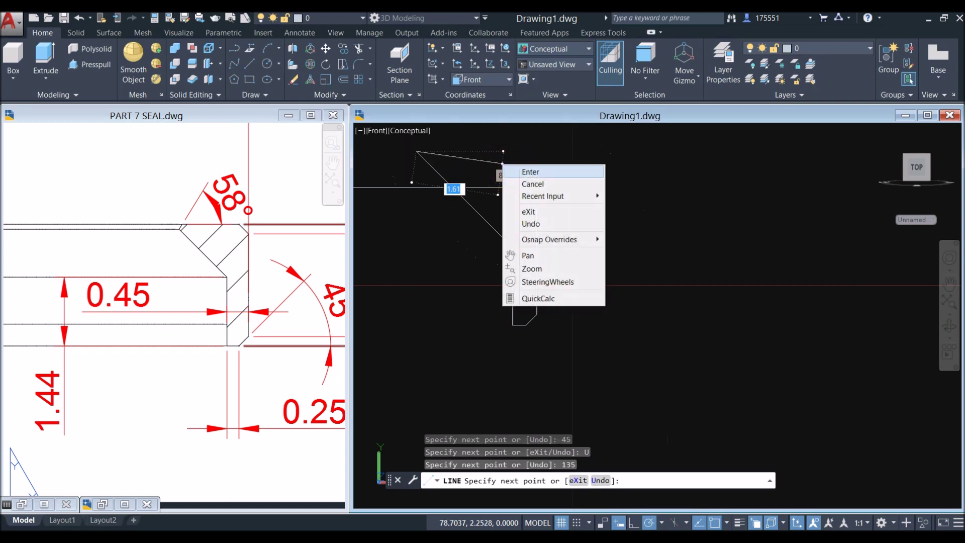
click(523, 172)
- Add an angular dimension in the PART 7 SEAL drawing between the left inner sloped edge and the horizontal line below it
click(171, 262)
scroll(247, 255, down, 4)
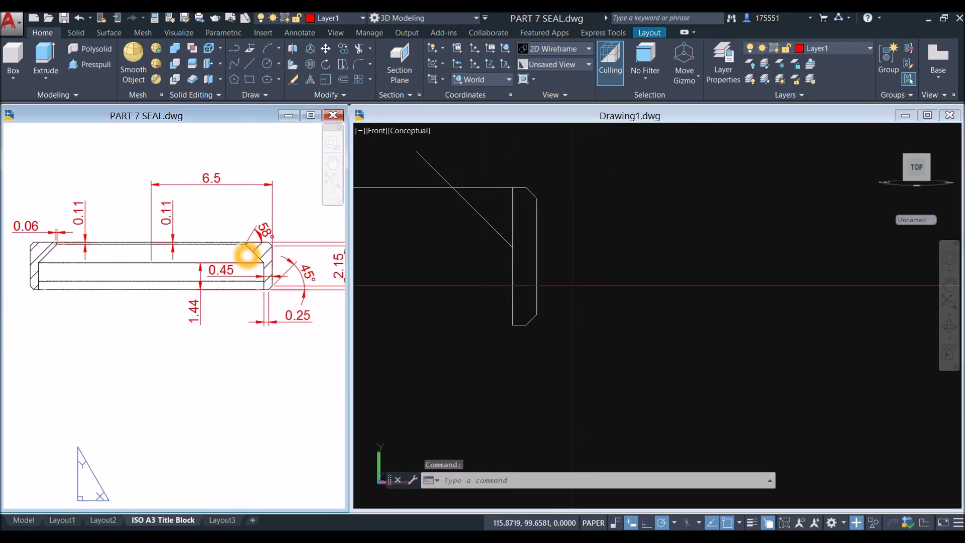
click(246, 256)
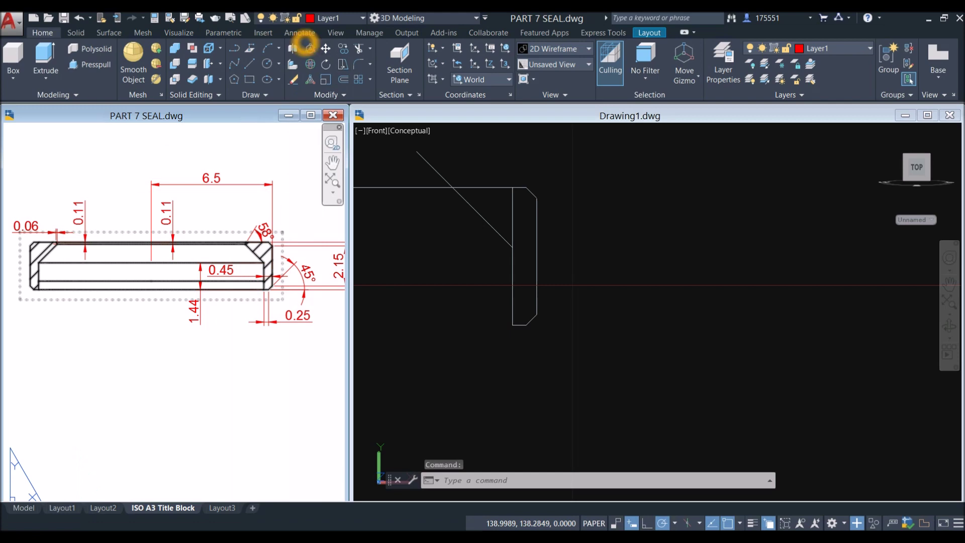
click(300, 33)
click(316, 79)
scroll(39, 281, up, 3)
key(Escape)
key(Return)
click(65, 203)
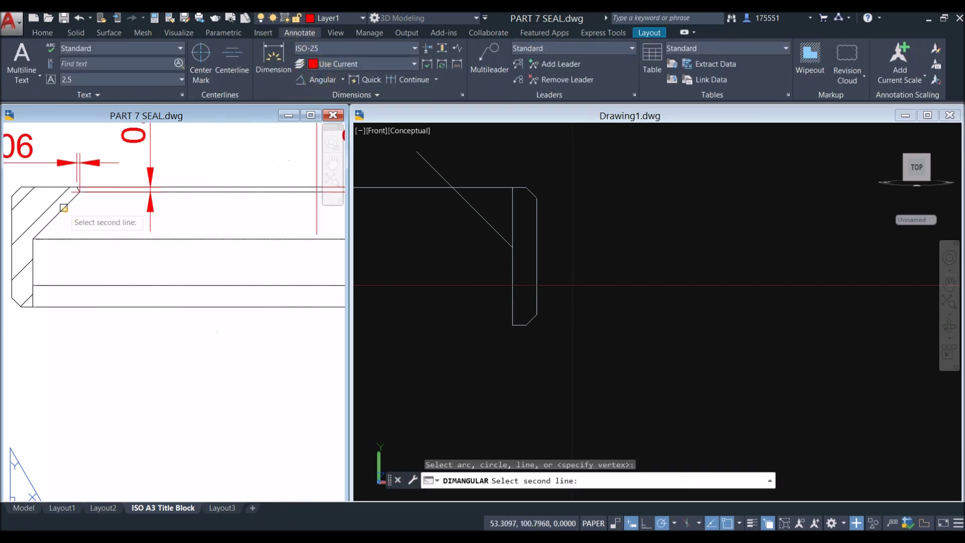
click(67, 242)
scroll(122, 222, down, 5)
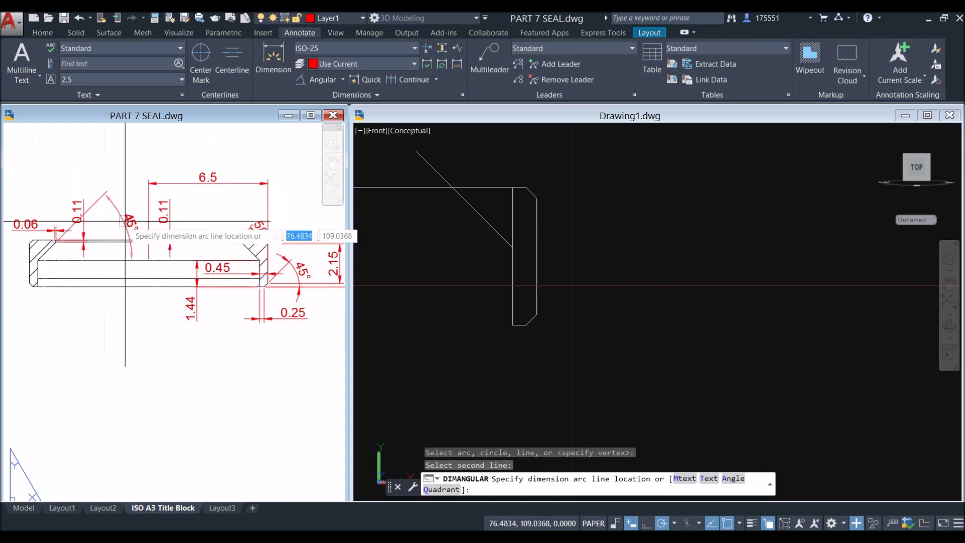
click(108, 236)
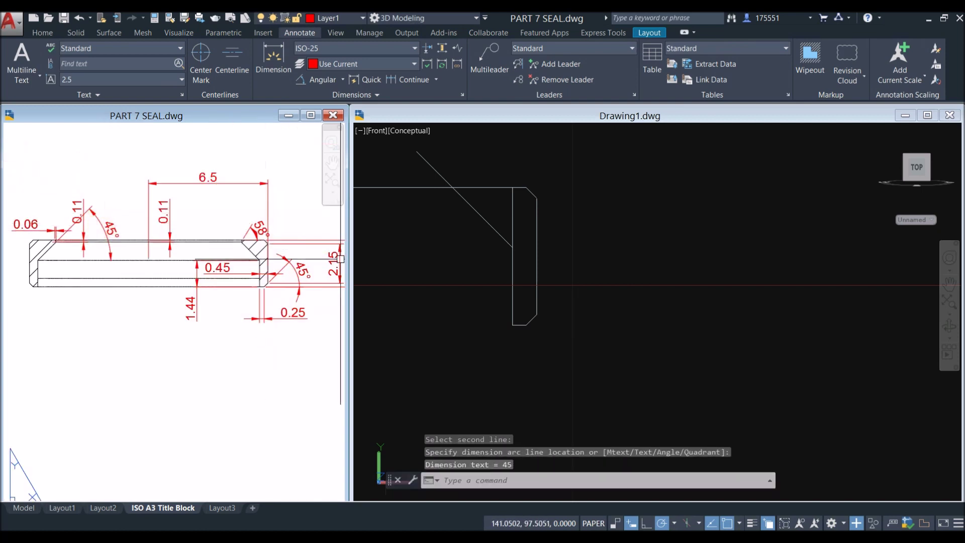
- Examine the seal's upper inner lip in the reference drawing, including its angle and small vertical dimension
click(614, 230)
scroll(500, 230, up, 3)
key(Escape)
click(177, 280)
scroll(231, 245, up, 5)
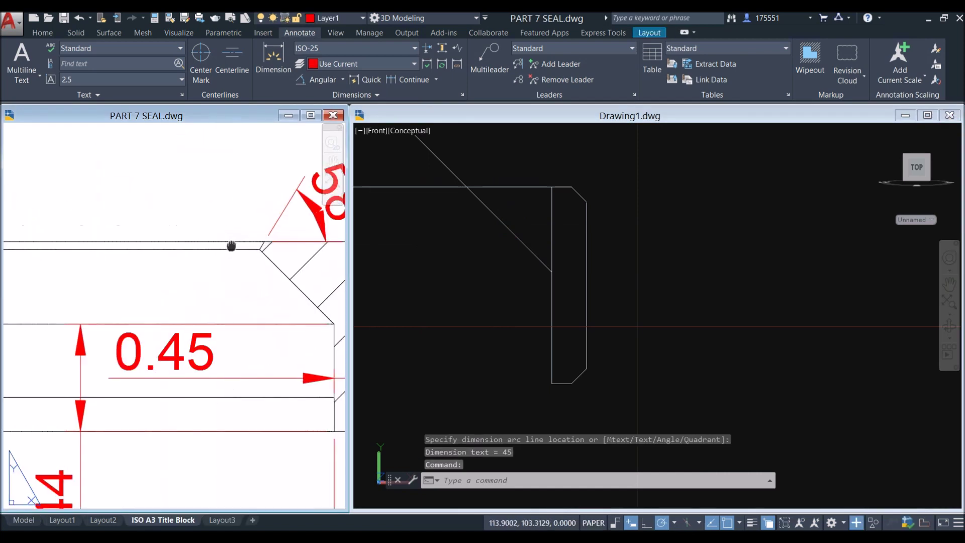
scroll(189, 257, up, 2)
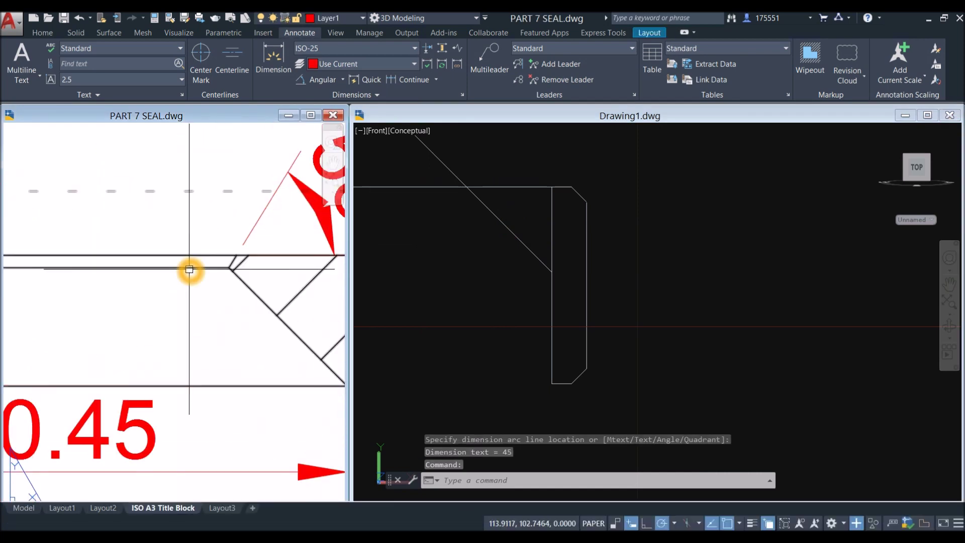
scroll(189, 256, down, 3)
middle_drag(190, 257, 221, 254)
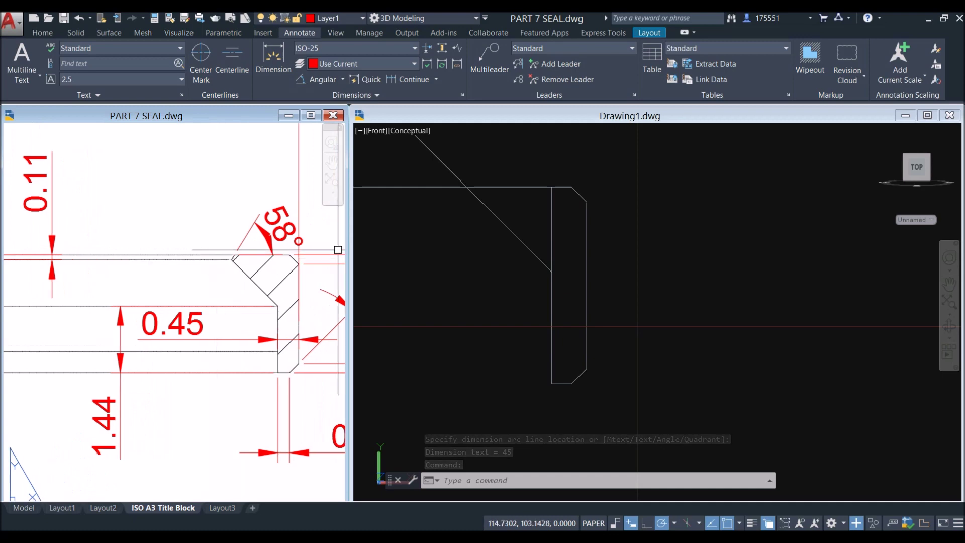
- Offset the profile's top horizontal line 0.11 downward in Drawing1
click(447, 237)
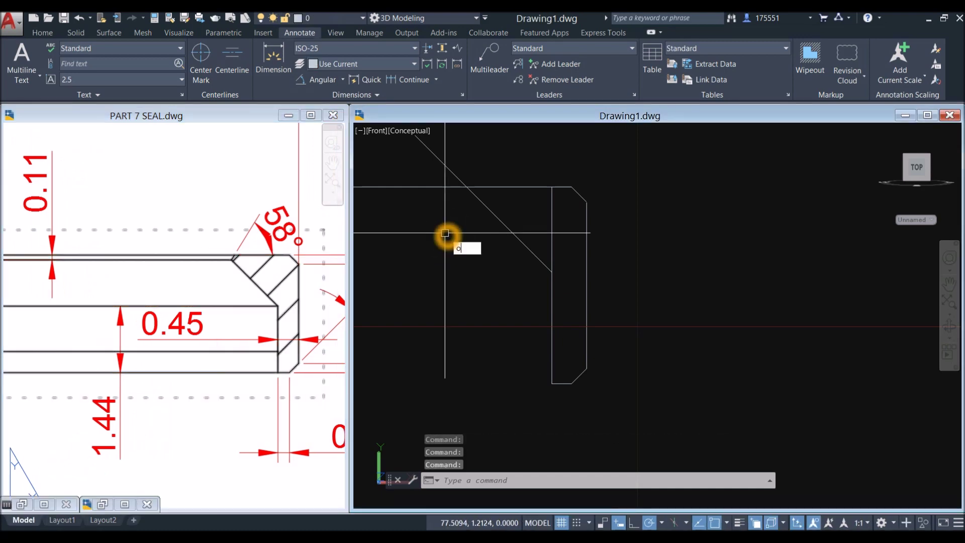
key(Return)
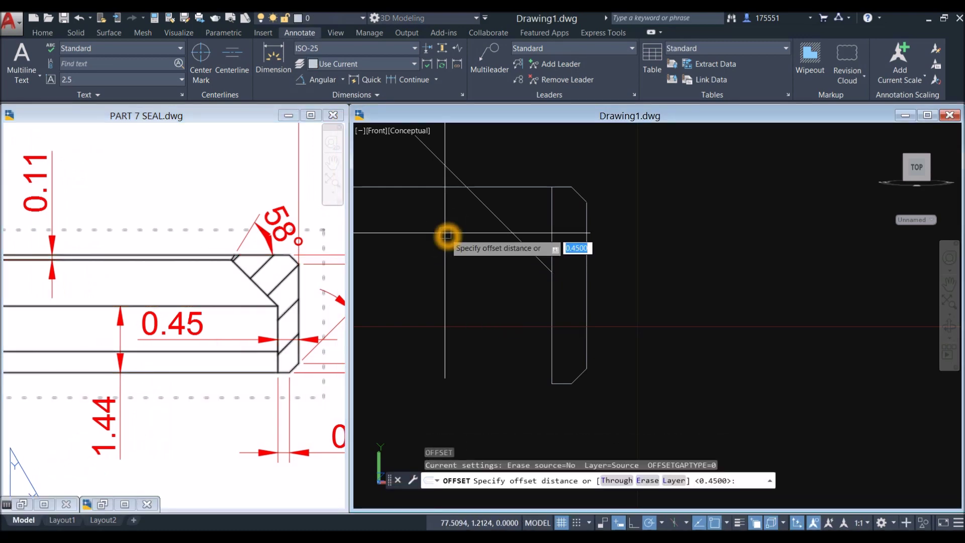
key(Return)
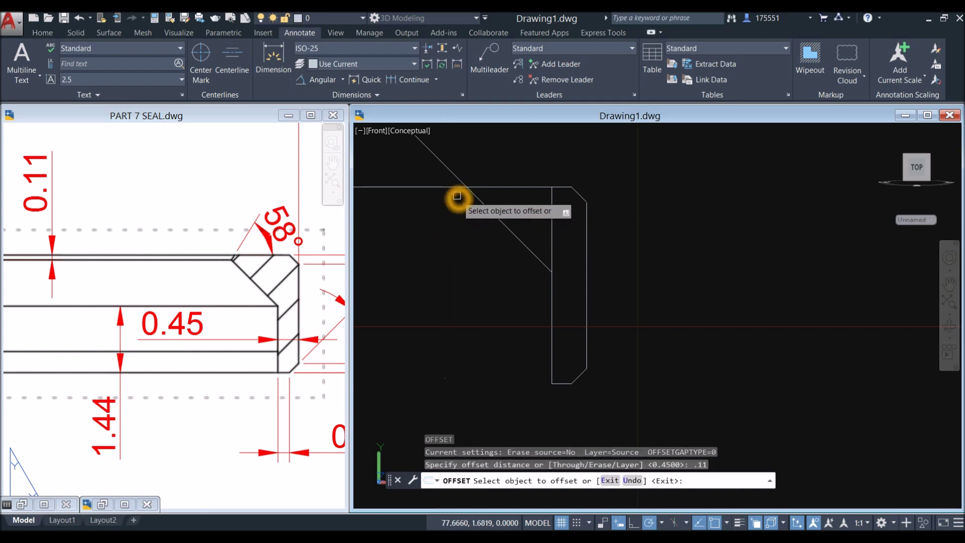
click(458, 190)
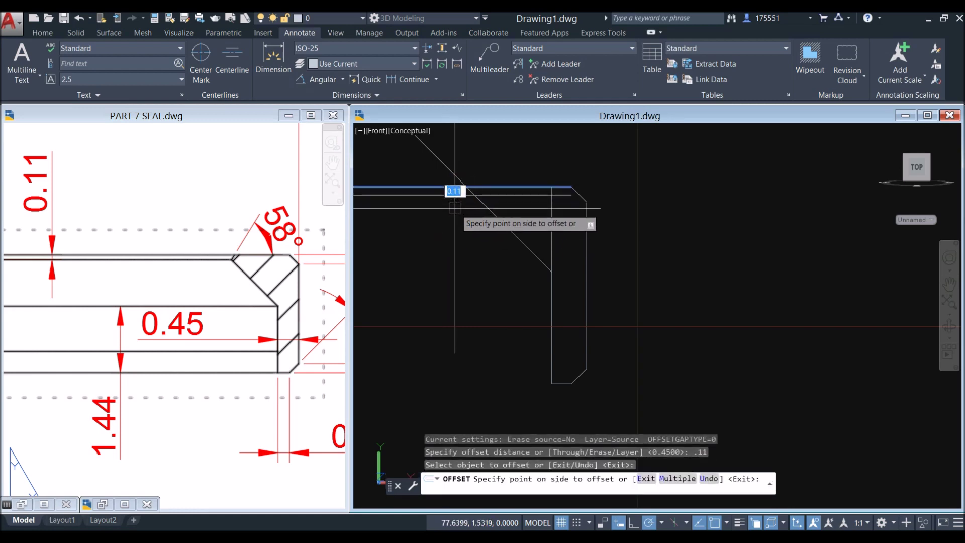
click(454, 197)
right_click(462, 214)
click(467, 220)
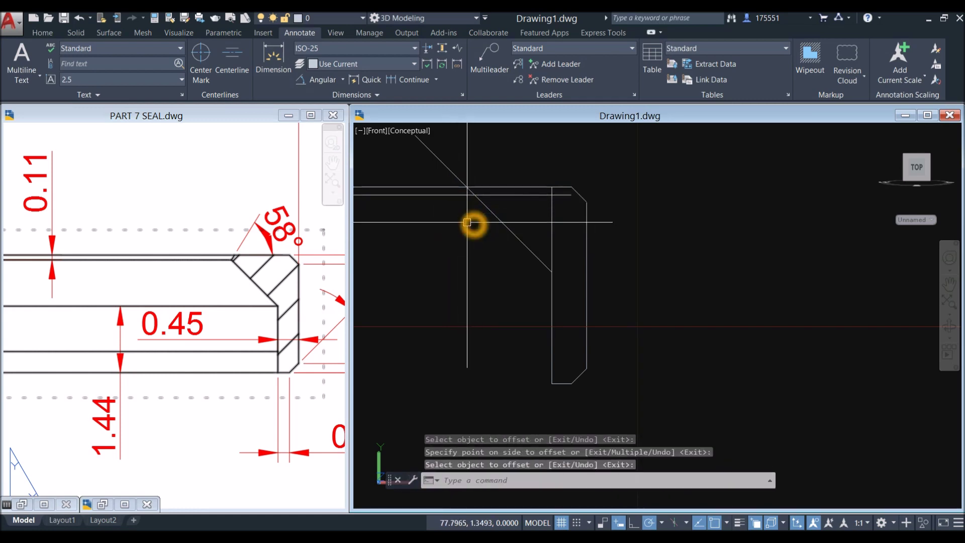
- Trim the upper part of the inner diagonal so it ends at the line offset below the top edge
text(TR)
key(Return)
key(Return)
scroll(468, 217, up, 2)
click(457, 166)
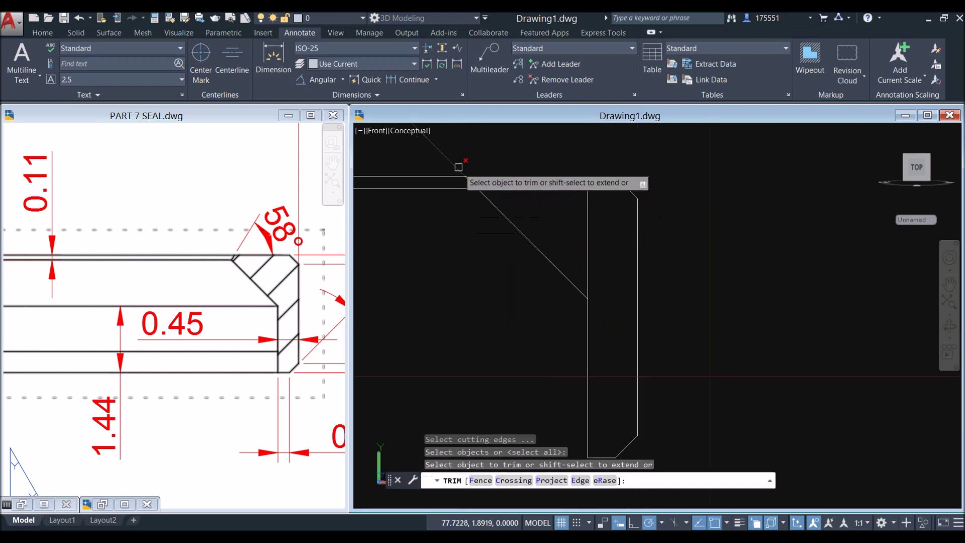
scroll(467, 174, up, 3)
right_click(500, 158)
click(521, 164)
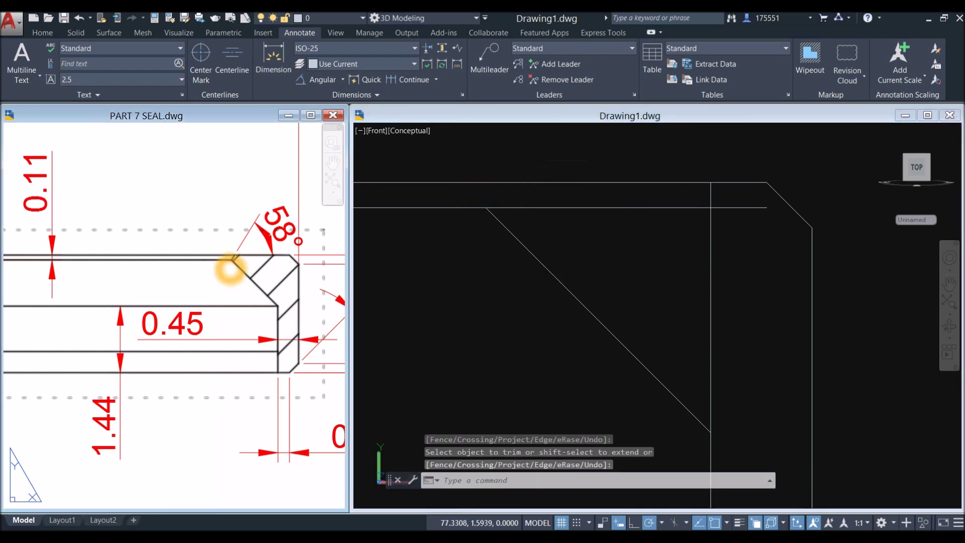
- Check the lip in the PART 7 SEAL drawing and draw a 58° line from the diagonal's upper end past the top line
click(227, 268)
scroll(236, 260, up, 5)
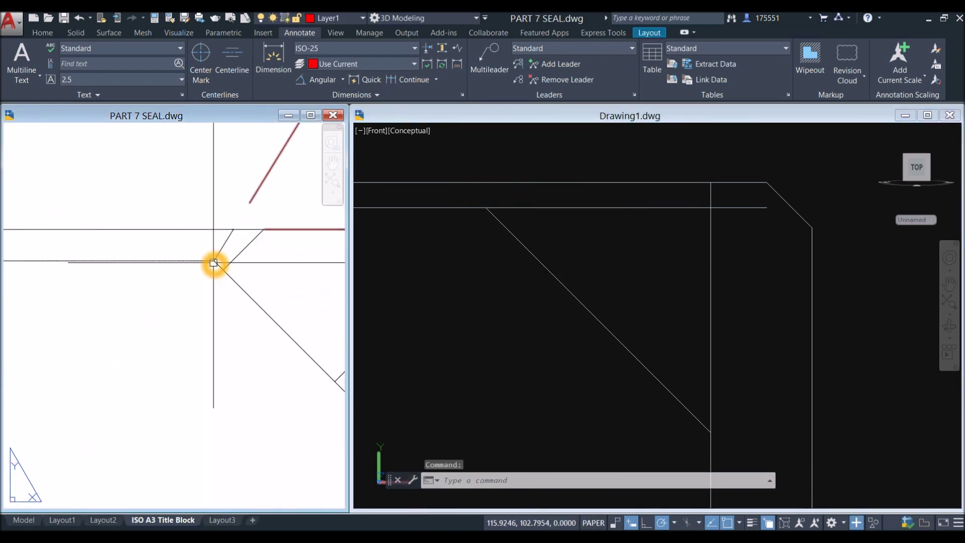
click(402, 276)
click(303, 265)
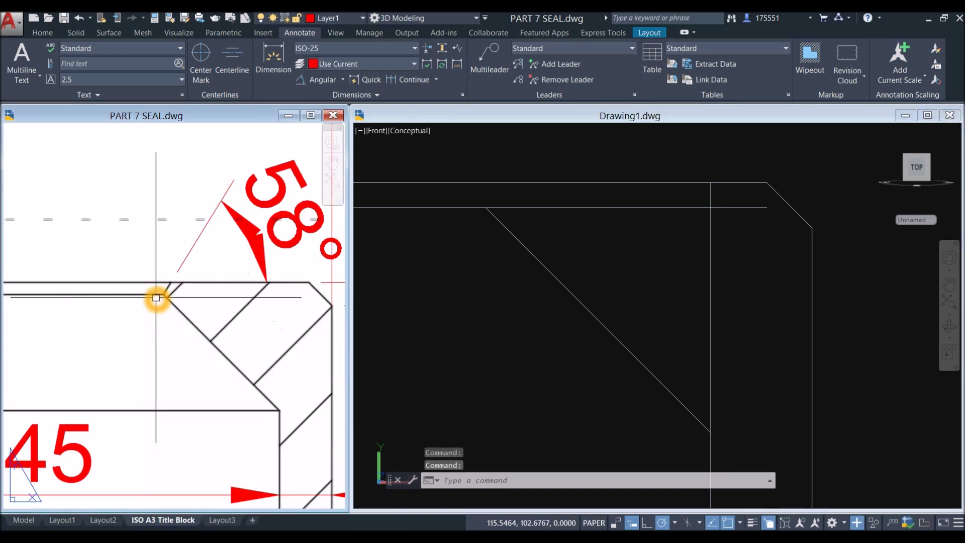
click(453, 267)
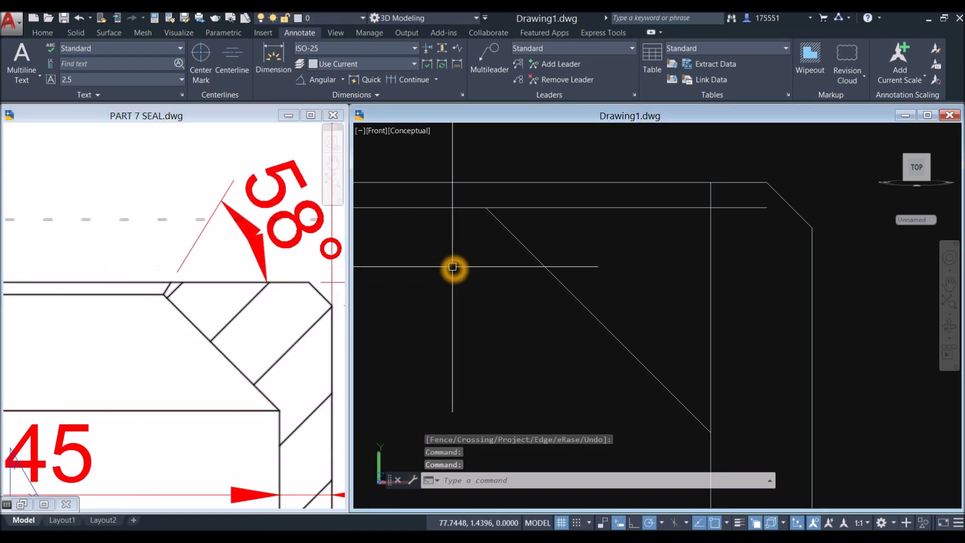
text(l)
key(Return)
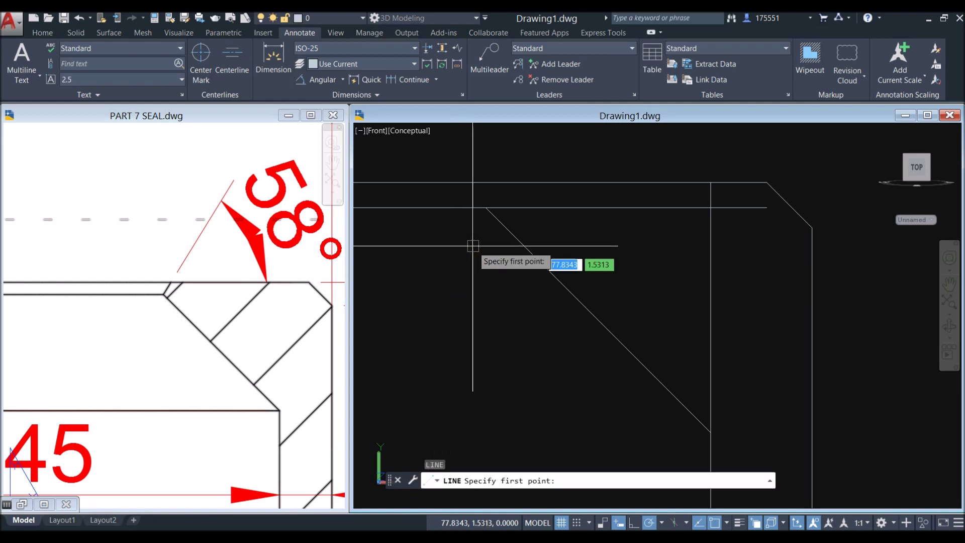
click(485, 207)
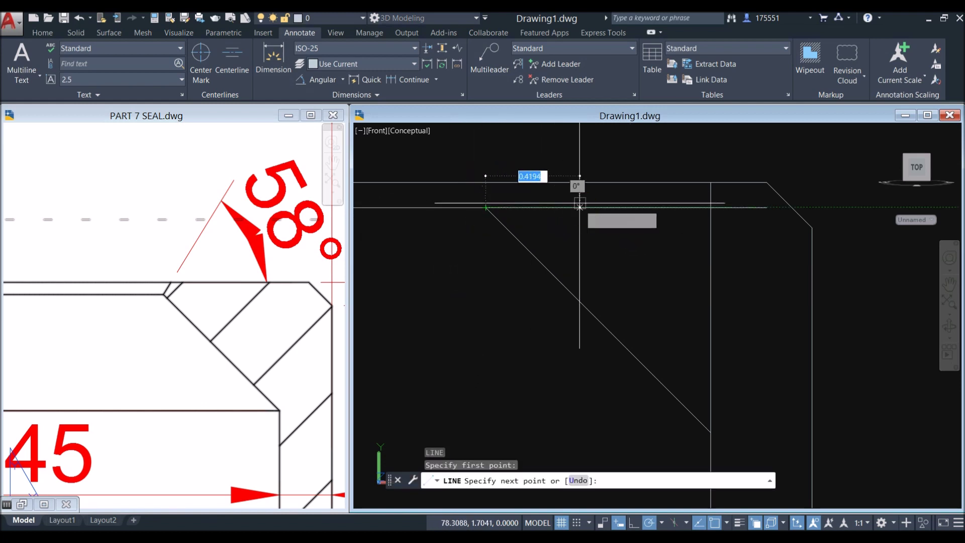
scroll(533, 166, down, 2)
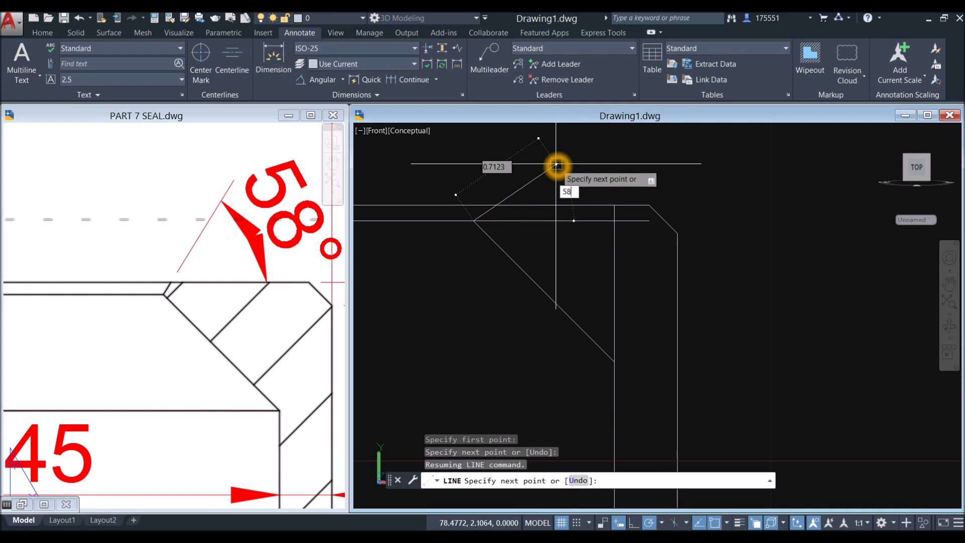
key(Return)
right_click(586, 154)
click(602, 161)
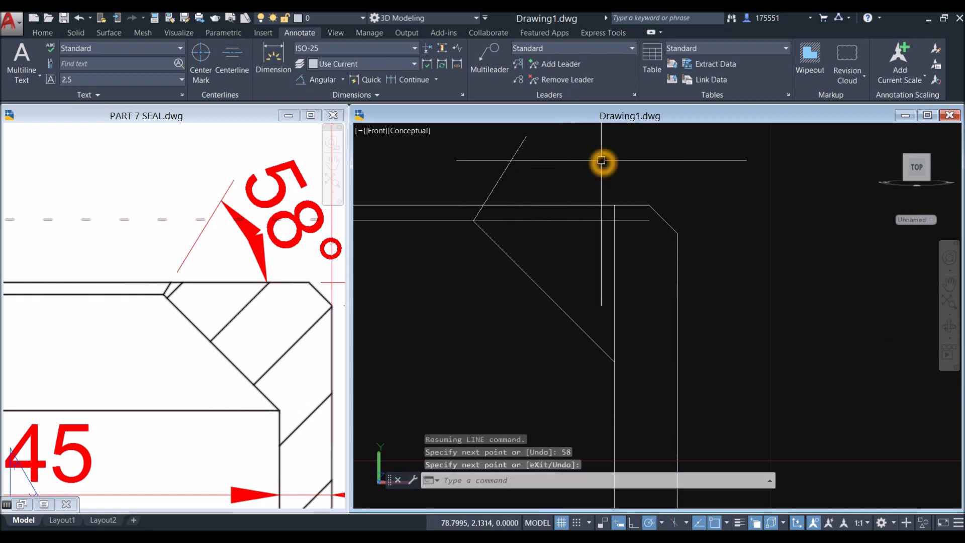
- Trim the 58° line above the top edge and the excess offset and inner vertical segments inside the profile
text(tr)
key(Return)
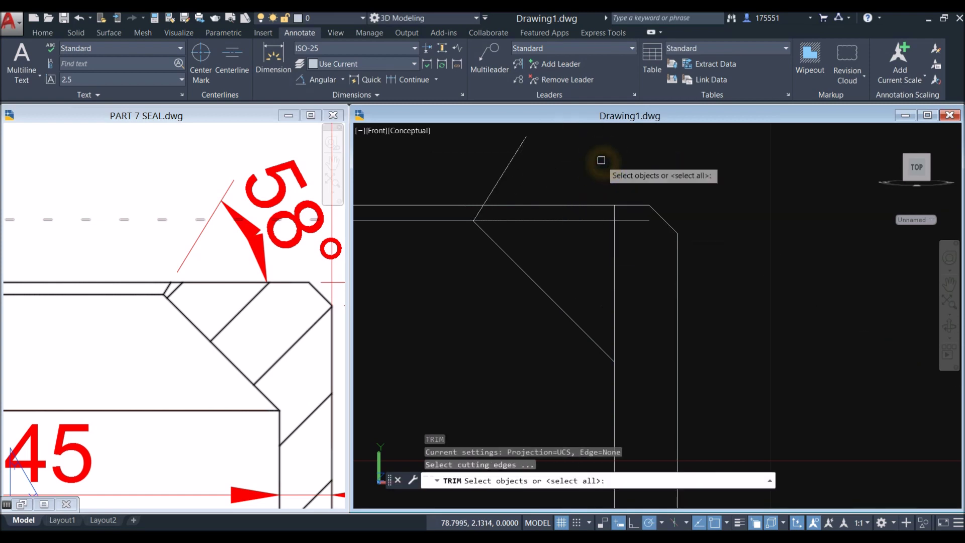
key(Return)
click(502, 171)
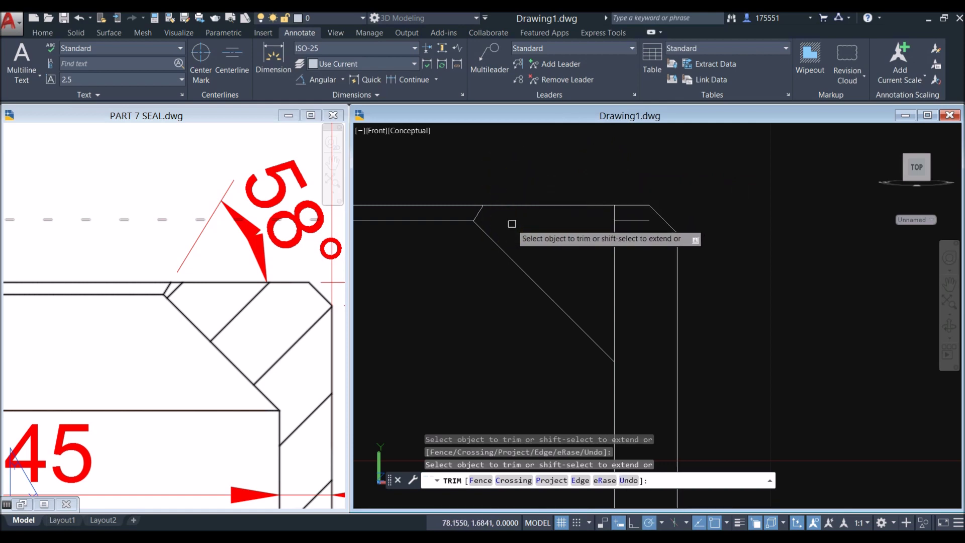
scroll(497, 231, down, 2)
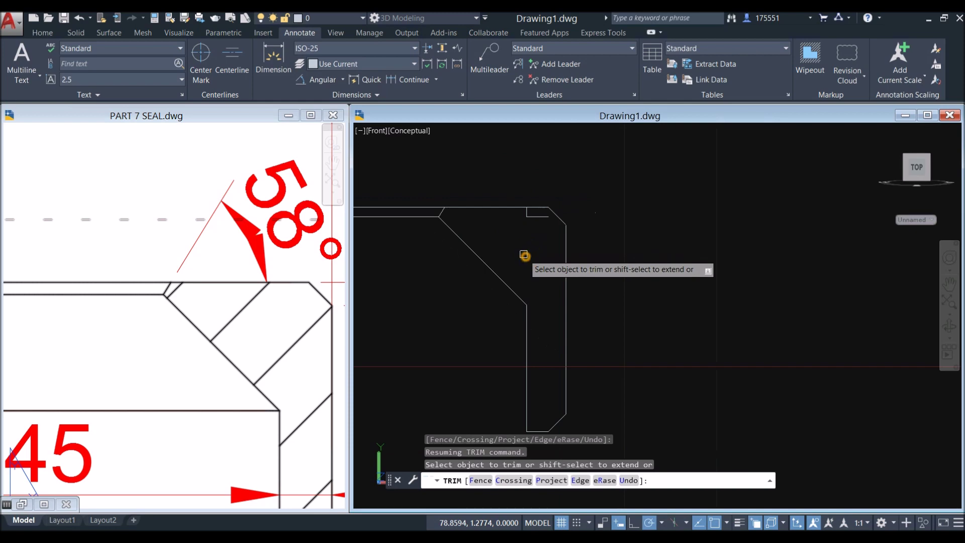
right_click(584, 190)
click(598, 191)
- Erase the leftover line segments inside the profile near the upper outer chamfer
click(502, 191)
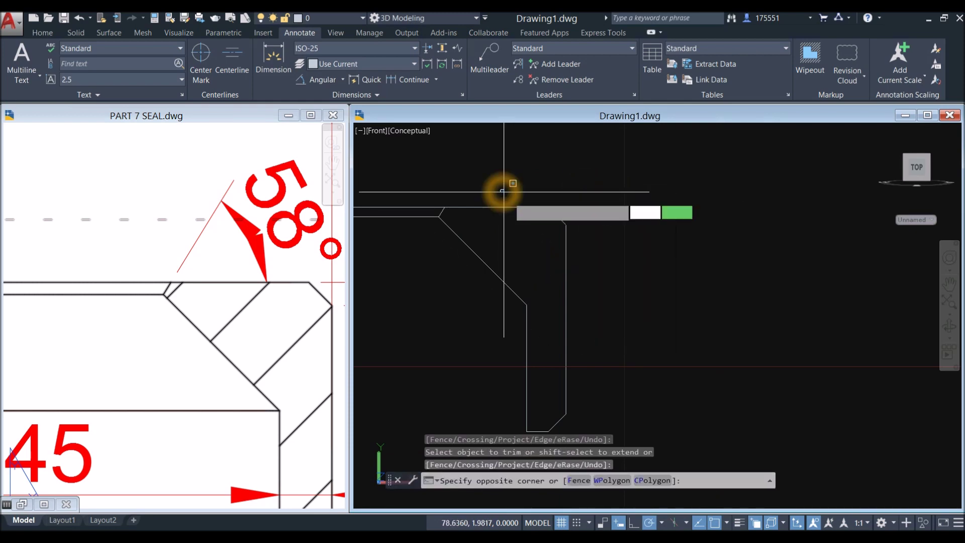
click(556, 249)
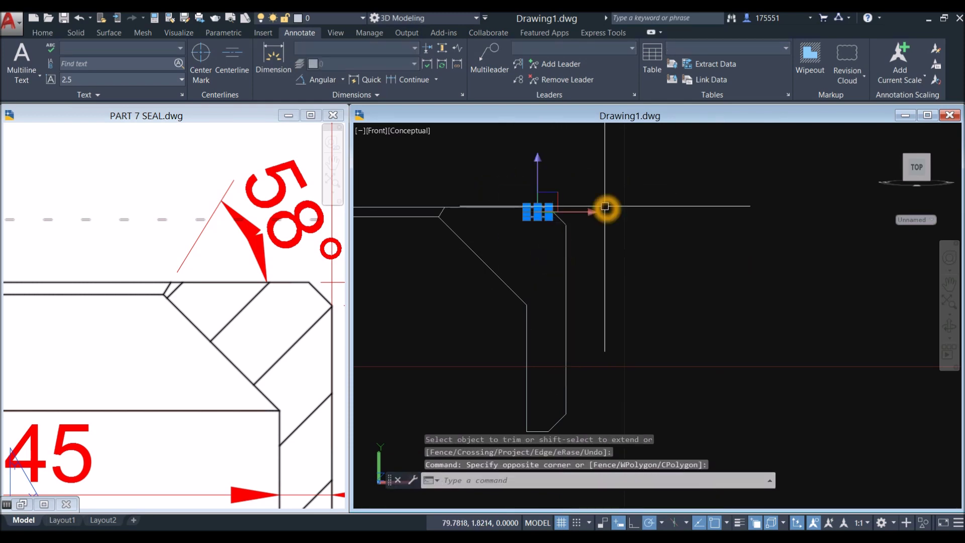
key(Delete)
scroll(599, 205, down, 2)
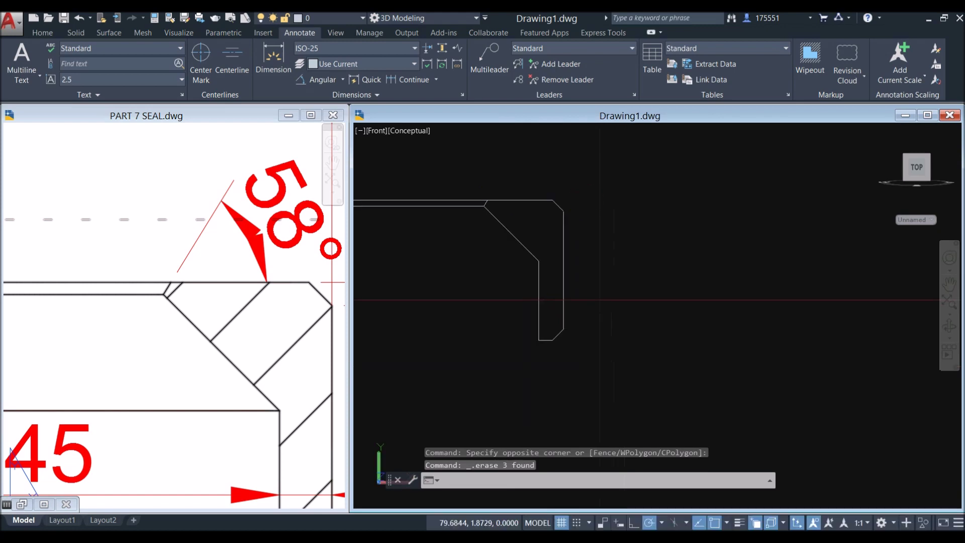
- Compare with the PART 7 SEAL section and erase the offset horizontal line extending from the lip in Drawing1
click(230, 309)
scroll(230, 308, down, 3)
middle_drag(189, 214, 221, 255)
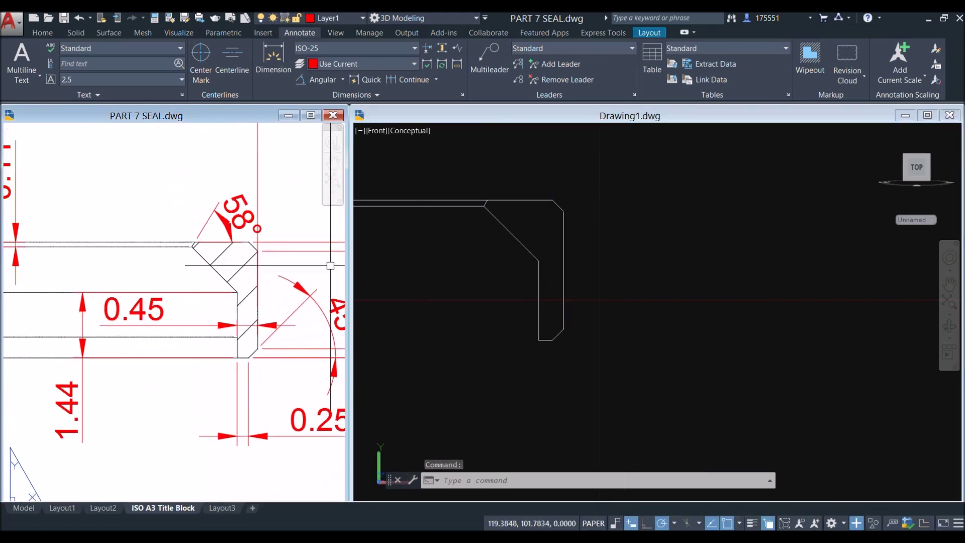
click(428, 263)
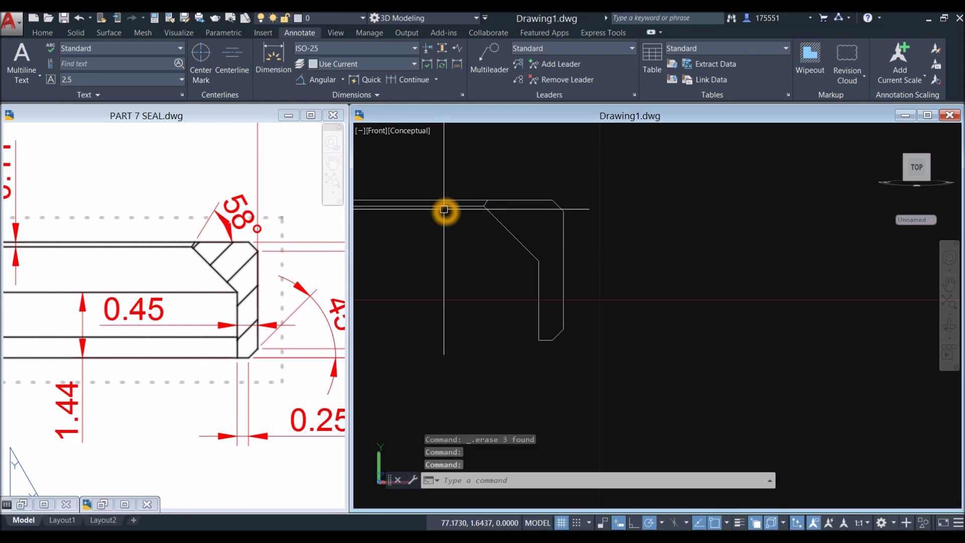
click(444, 205)
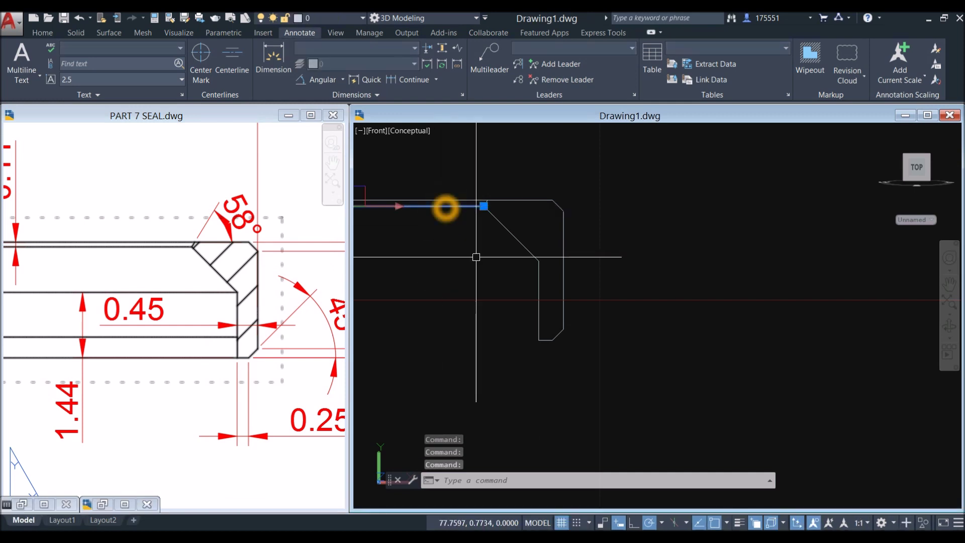
key(Delete)
- Join the seal's sloped, vertical, chamfer and bottom segments into one polyline, leaving out the long top line
scroll(477, 262, down, 2)
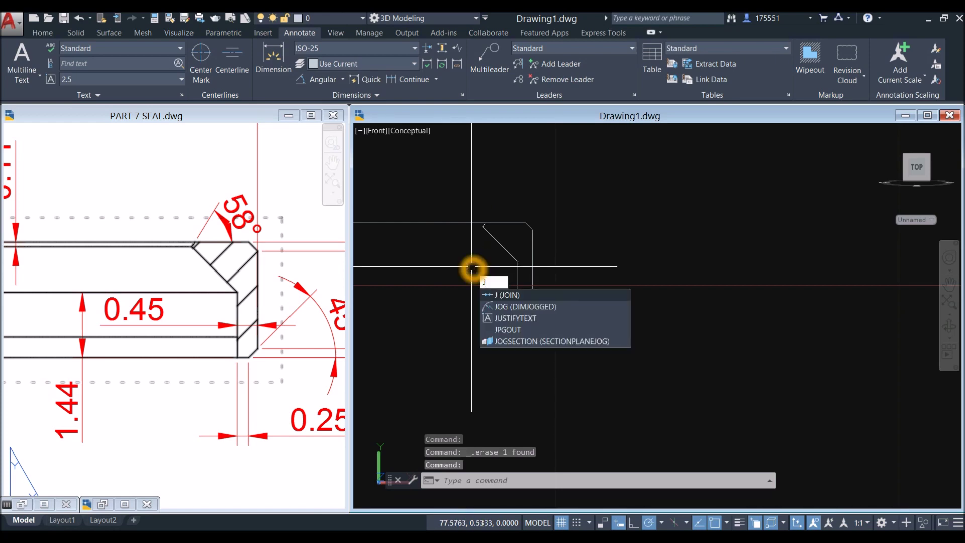
key(Return)
scroll(473, 267, up, 3)
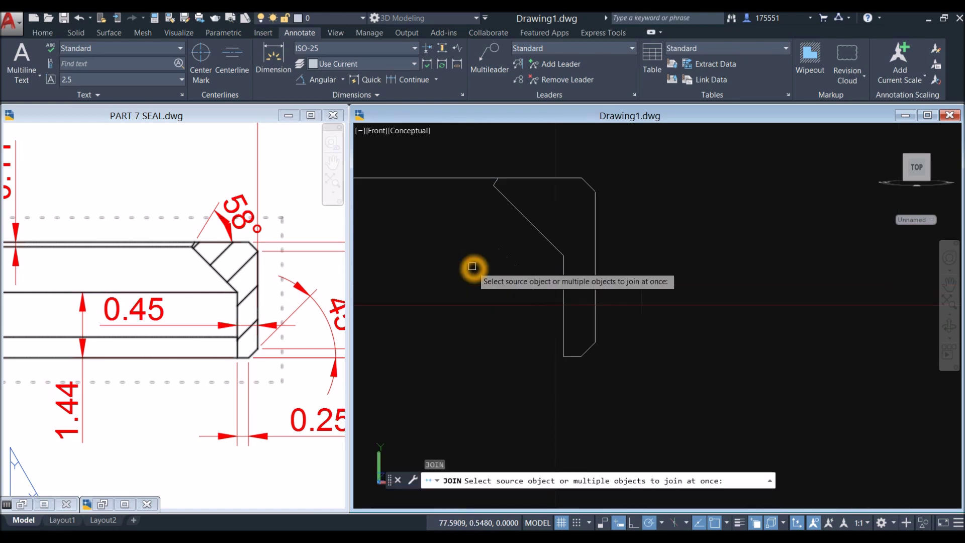
click(484, 149)
click(694, 357)
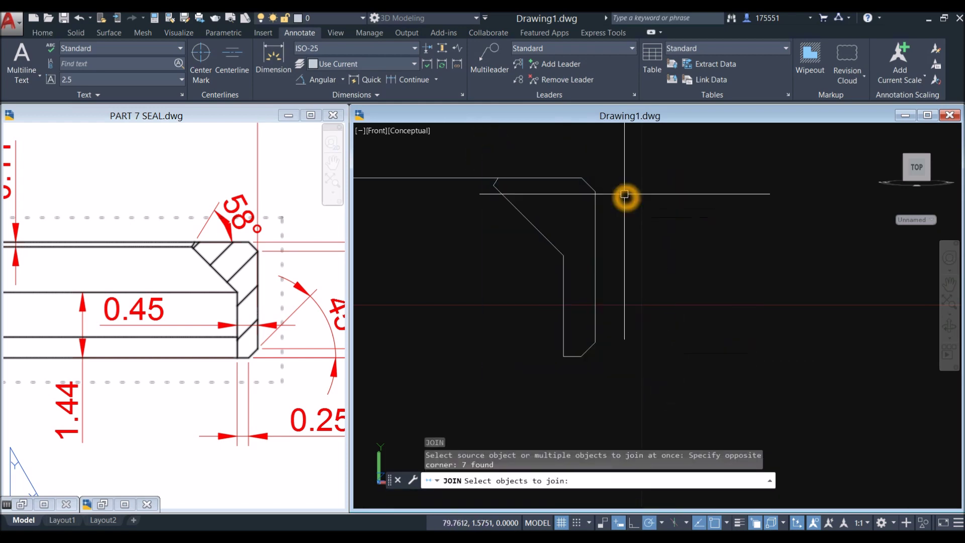
key(Return)
click(579, 178)
key(Escape)
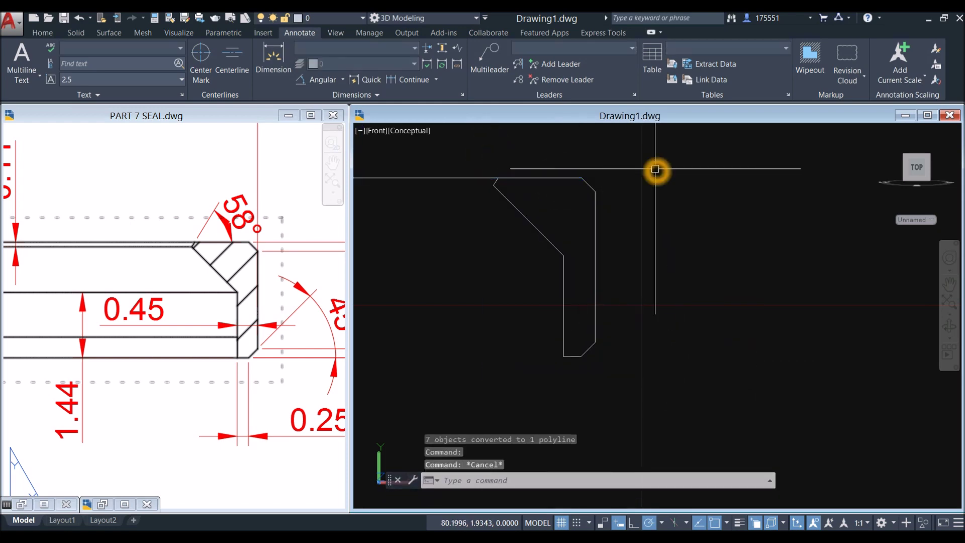
- Draw a line along the top edge from the 58° lip's upper end to the start of the outer chamfer
text(l)
key(Return)
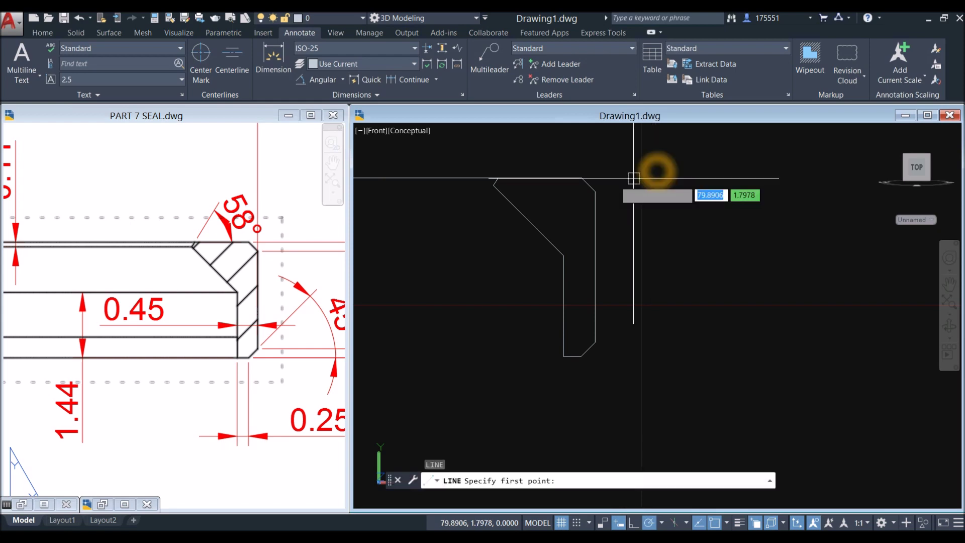
click(499, 178)
click(582, 178)
right_click(602, 166)
click(623, 178)
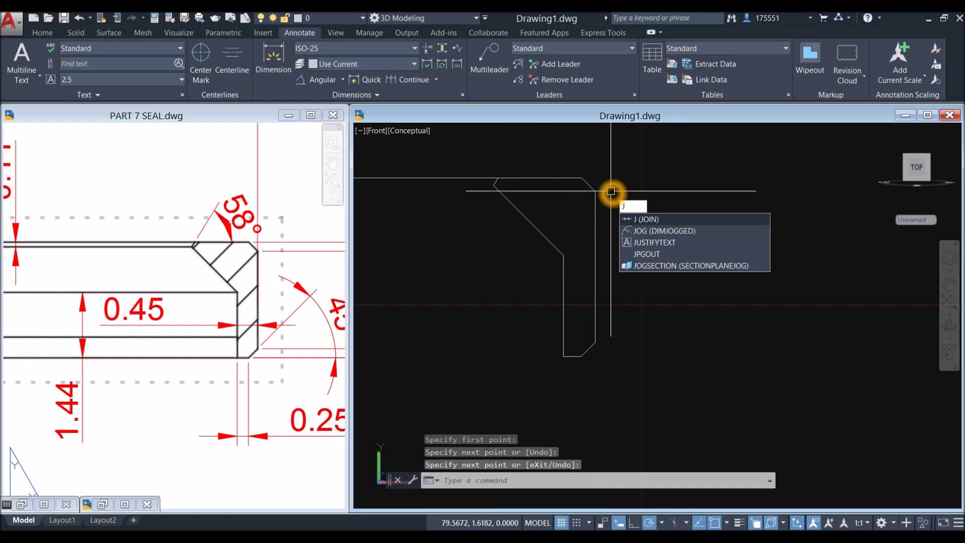
- Join the new short top line with the seal polyline to close the profile
text(J)
key(Return)
click(595, 210)
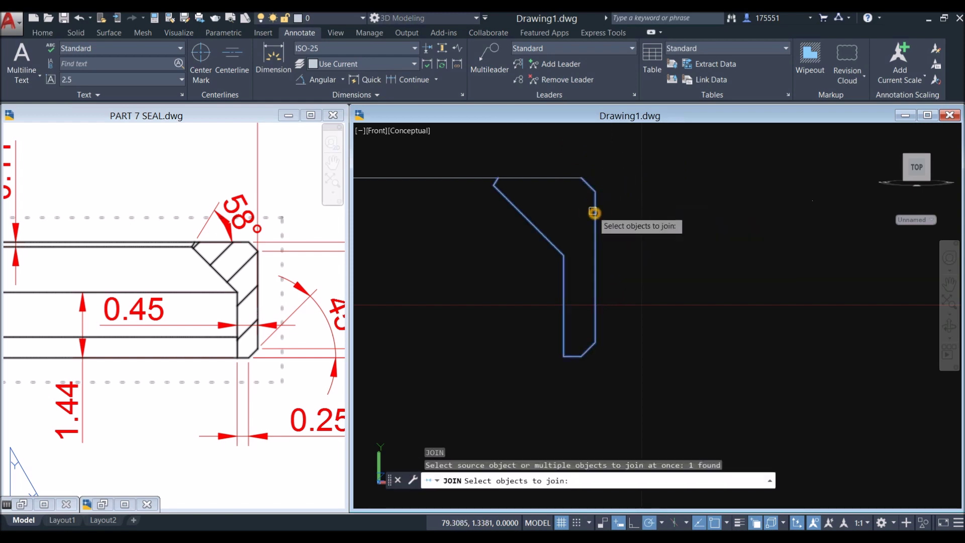
click(557, 184)
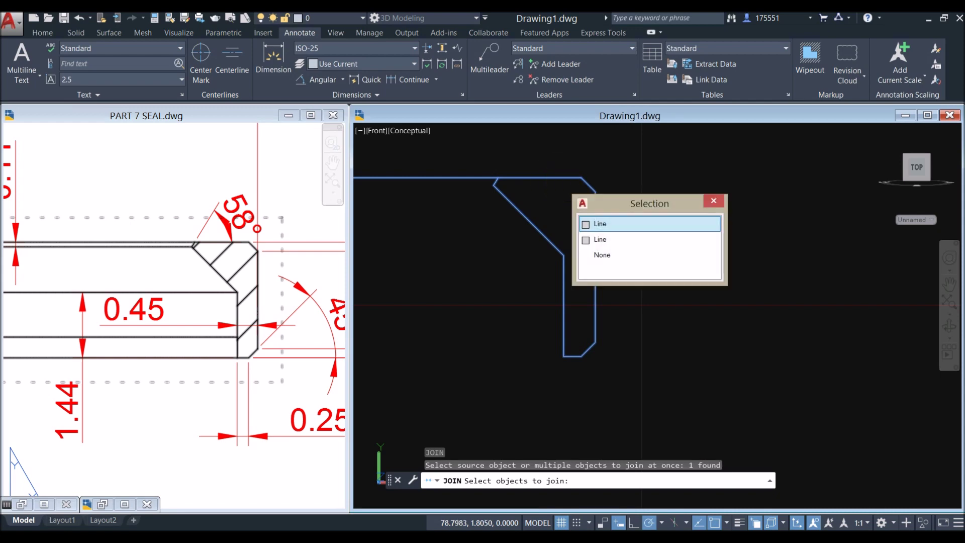
click(602, 240)
click(602, 240)
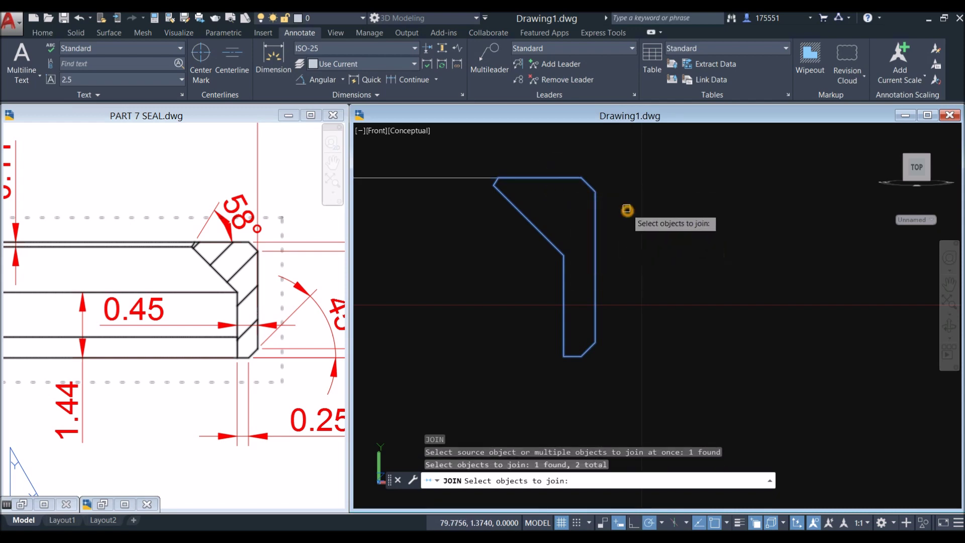
right_click(642, 216)
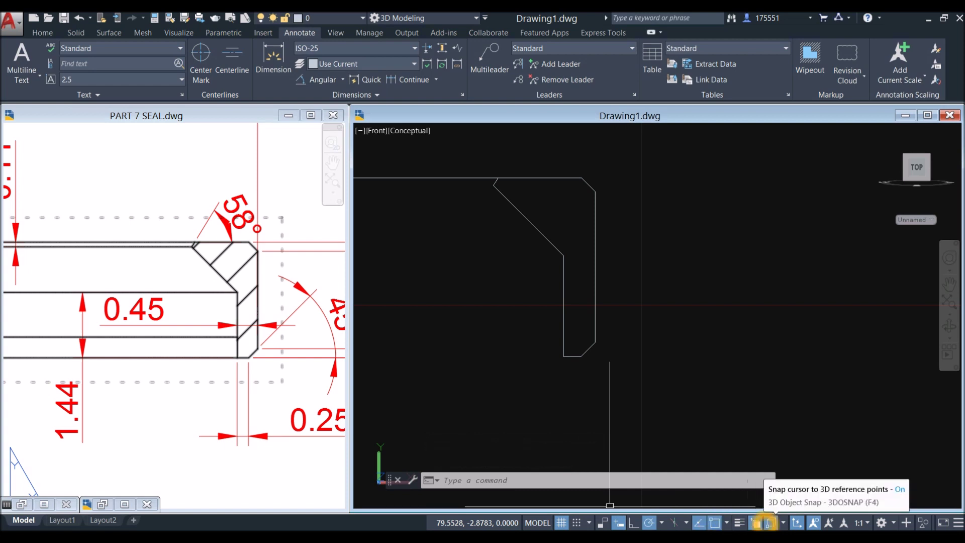
- Check that the seal profile selects as a single closed outline, and clear the selection
click(542, 226)
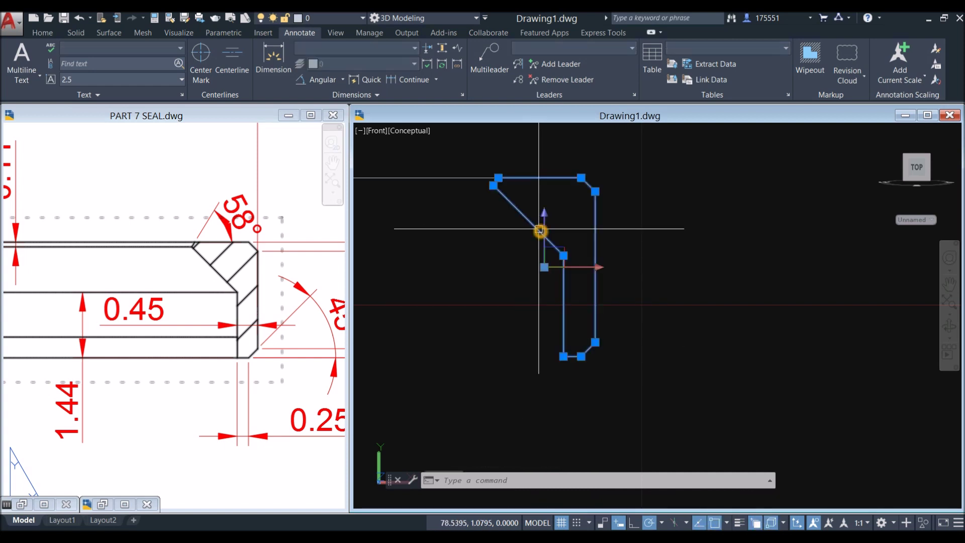
scroll(490, 287, down, 4)
key(Escape)
middle_drag(474, 300, 586, 297)
scroll(586, 297, down, 2)
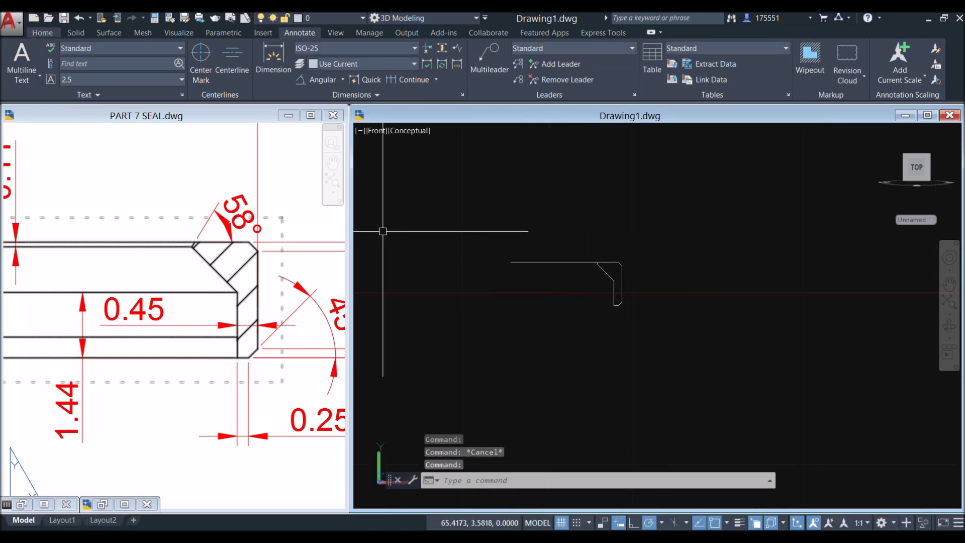
- Revolve the closed seal profile a full turn about the vertical axis through the free end of the long top line
click(43, 32)
click(46, 77)
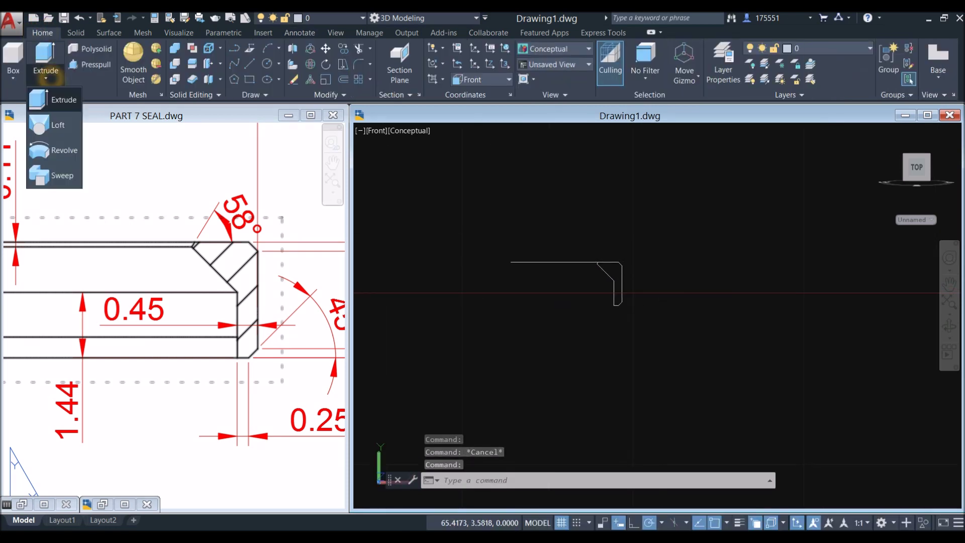
click(63, 151)
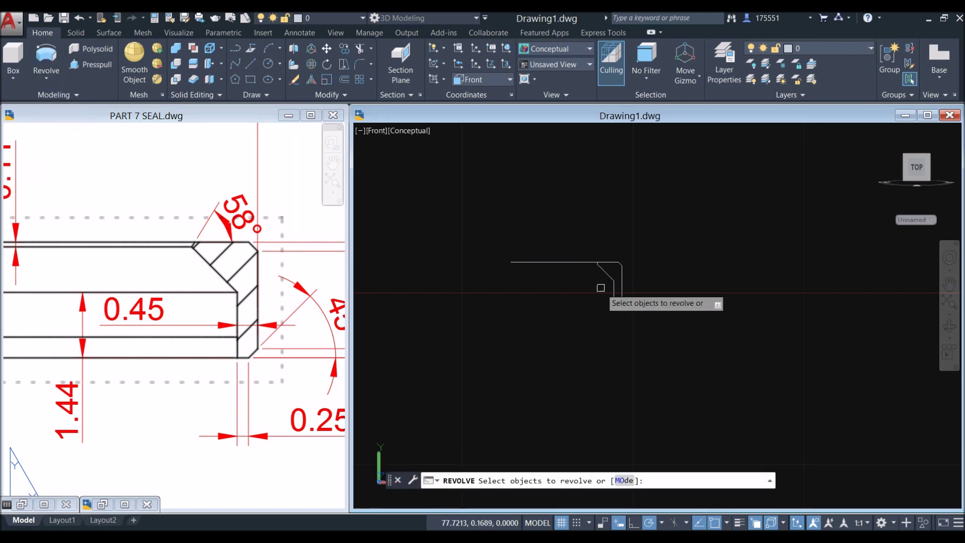
scroll(600, 285, up, 2)
click(604, 268)
click(535, 275)
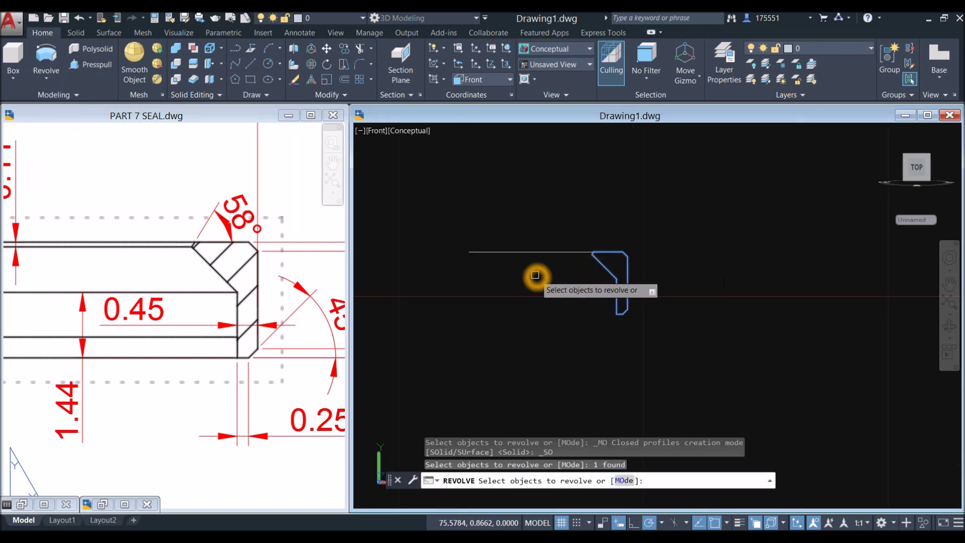
right_click(535, 275)
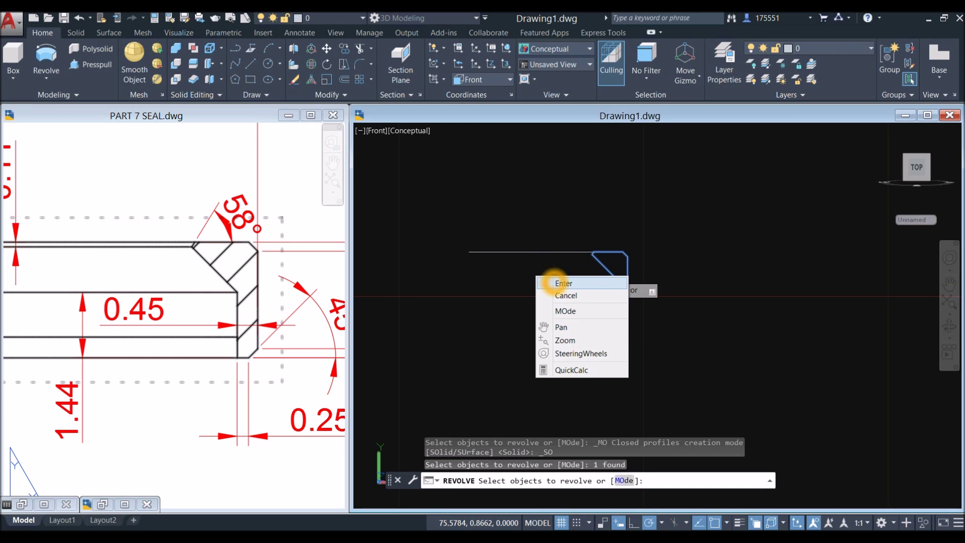
click(560, 283)
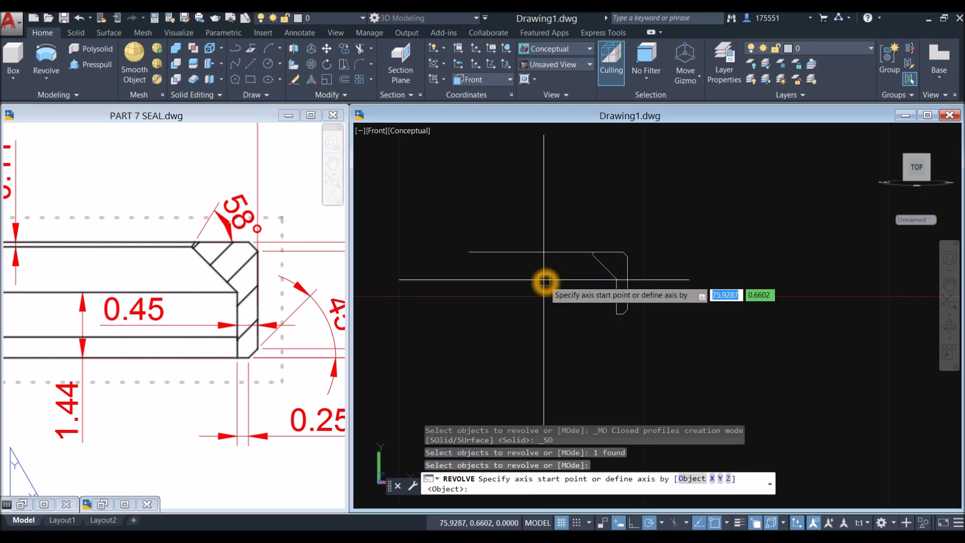
click(468, 251)
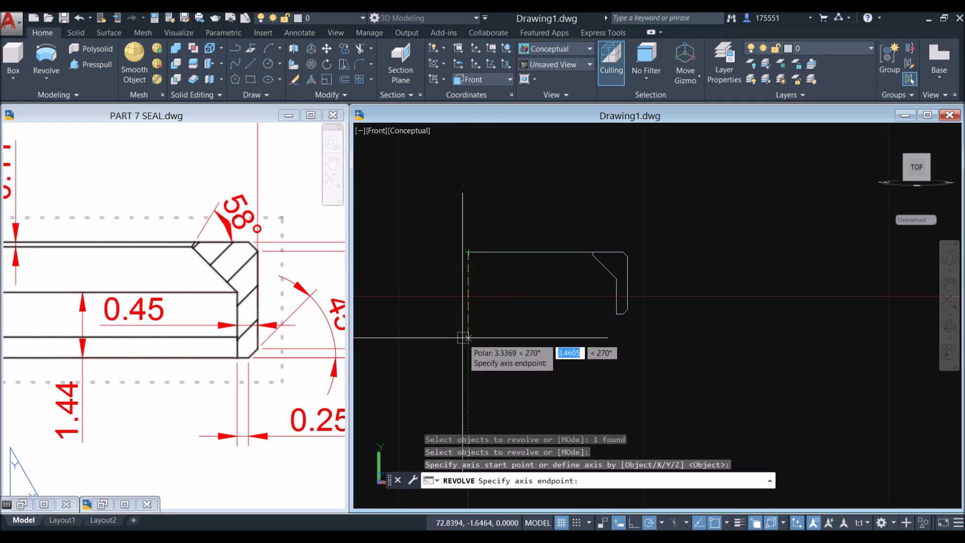
click(467, 171)
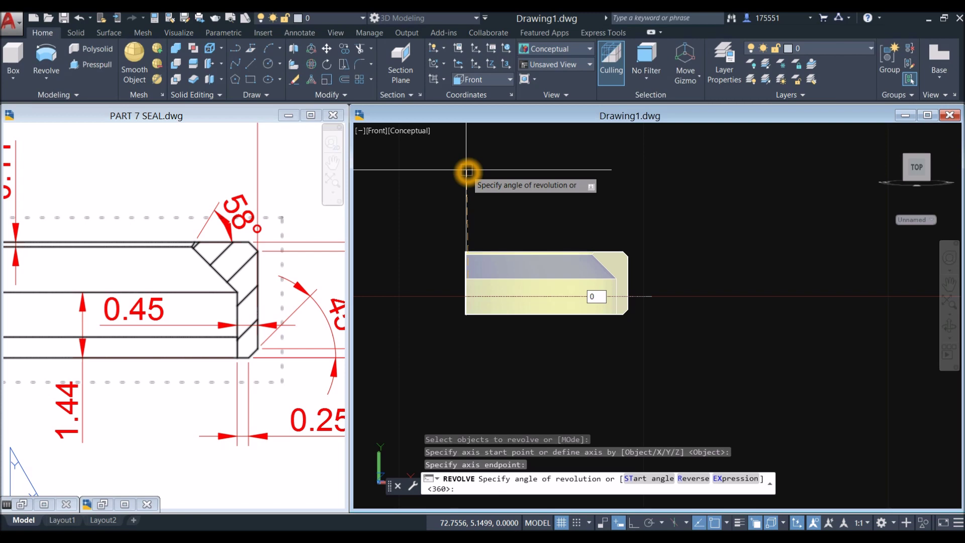
key(Return)
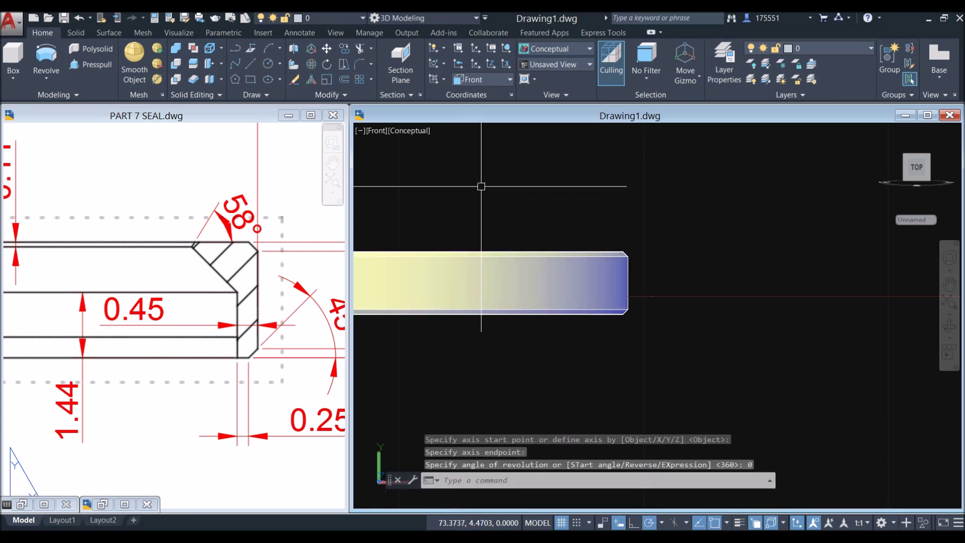
- Turn off the grid and show the revolved seal ring in the X-Ray visual style from the Front view
scroll(509, 196, down, 3)
middle_drag(506, 200, 568, 252)
key(Escape)
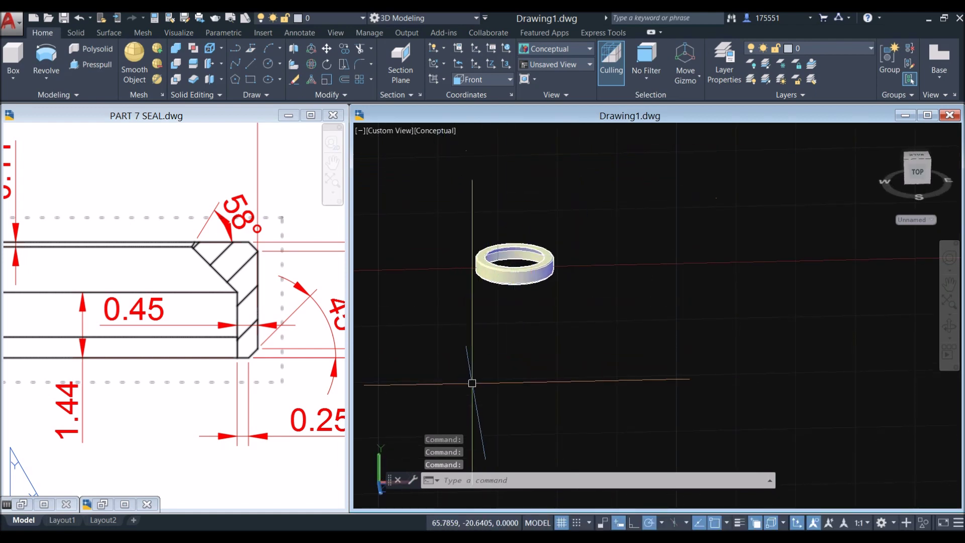
click(564, 523)
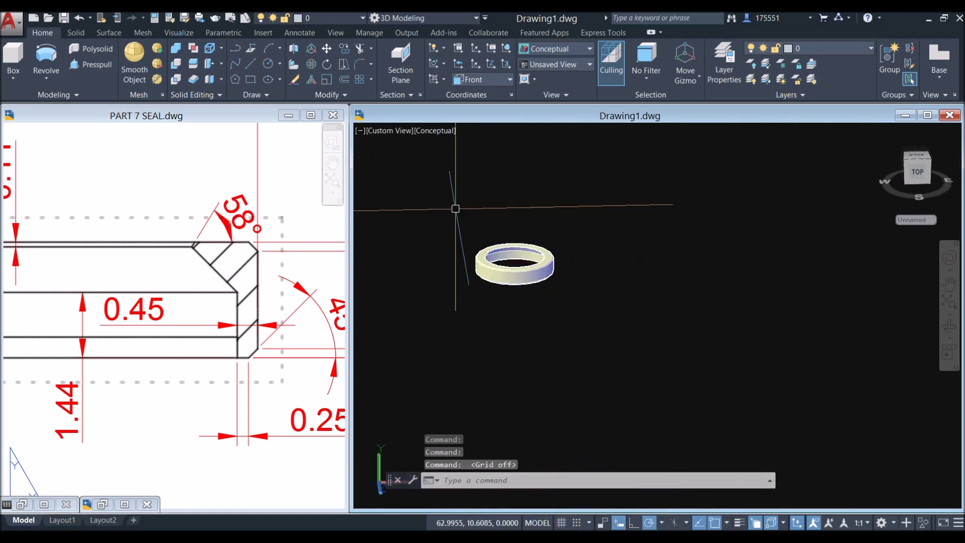
click(435, 131)
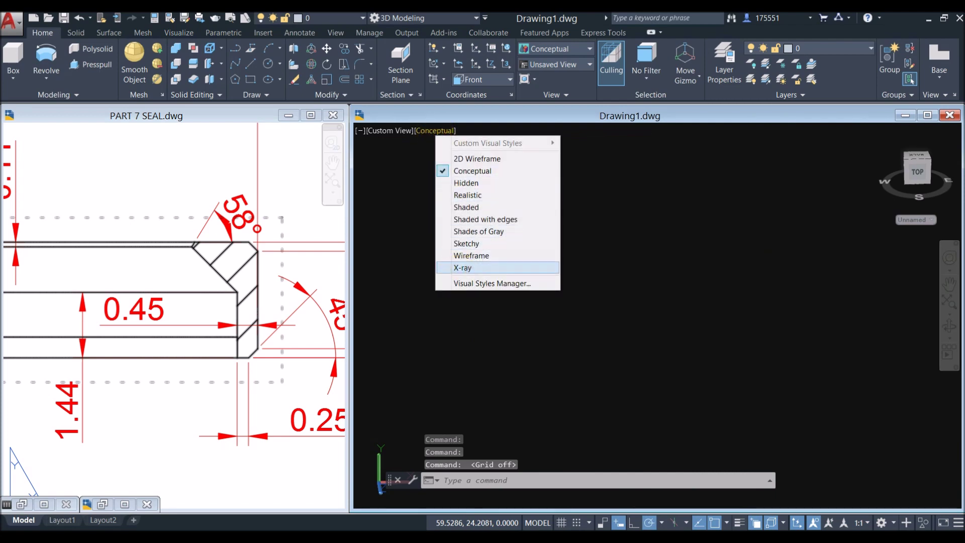
click(461, 269)
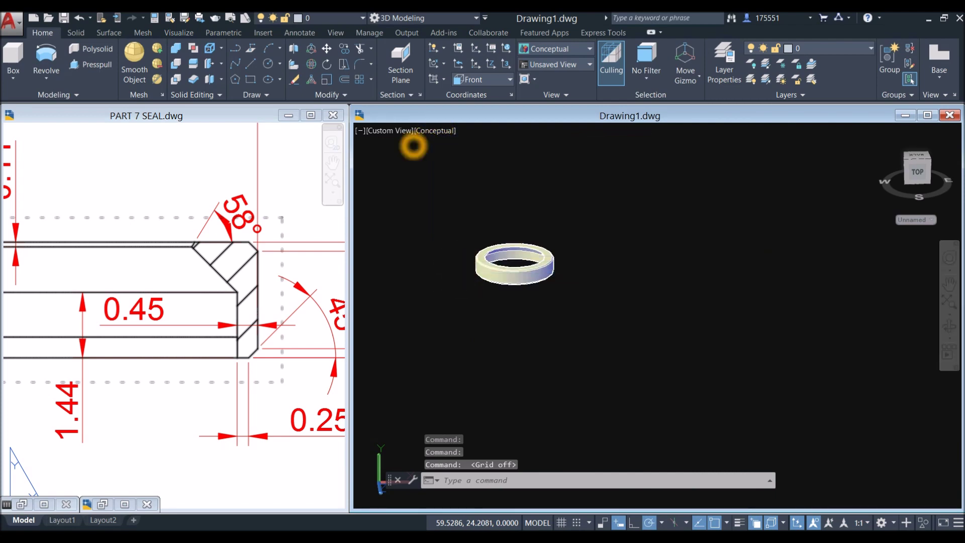
click(394, 130)
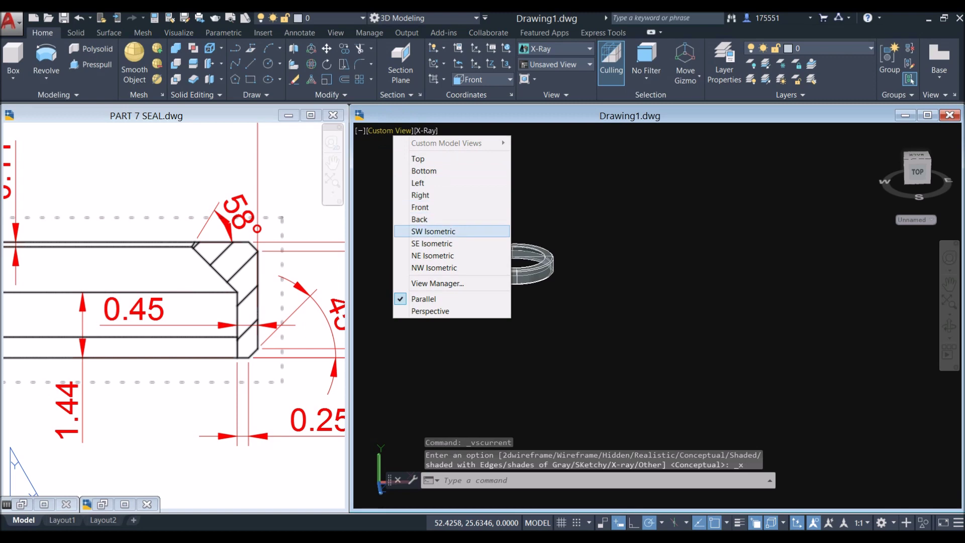
click(418, 207)
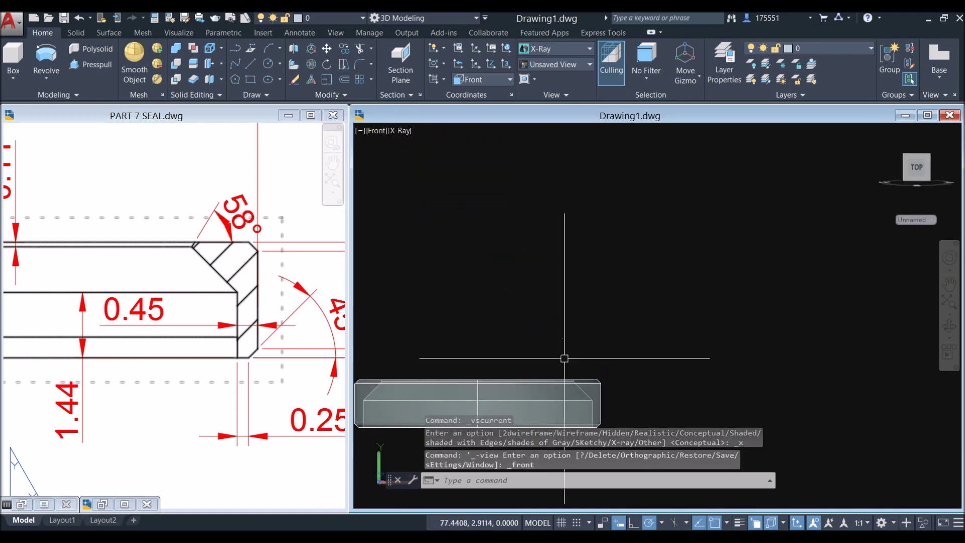
- Compare the ring's front section, chamfers and inner lip with the dimensioned section view in the PART 7 SEAL reference drawing
click(176, 345)
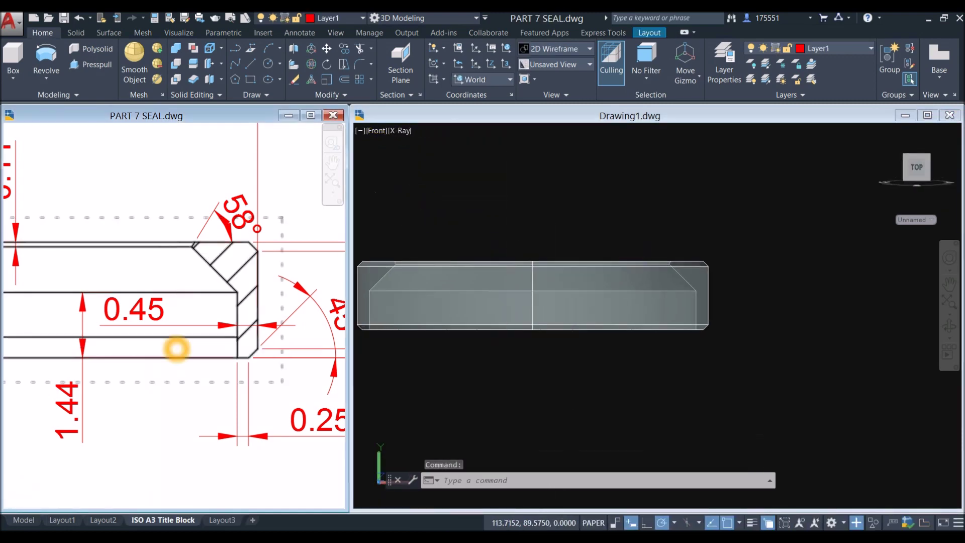
scroll(239, 323, down, 4)
scroll(245, 324, down, 2)
click(654, 301)
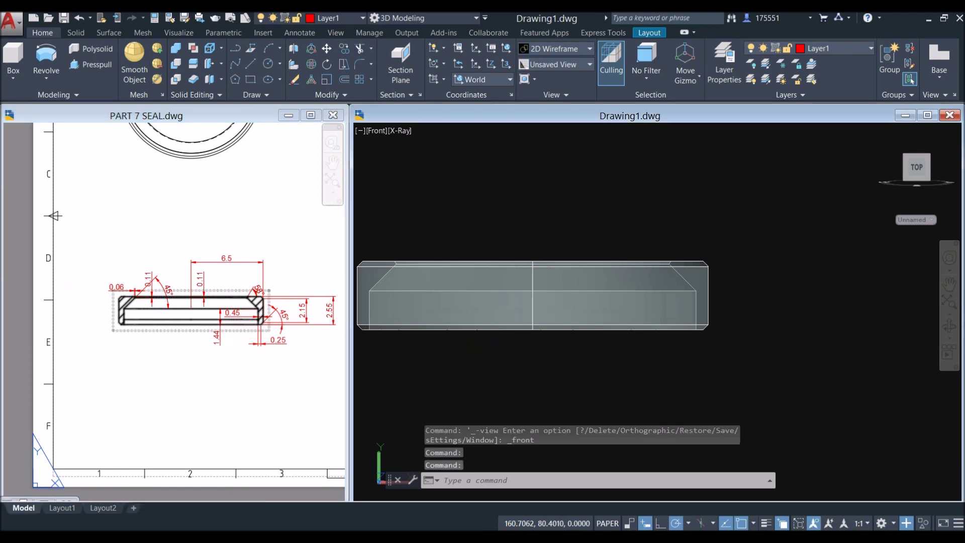
scroll(664, 297, up, 2)
click(677, 290)
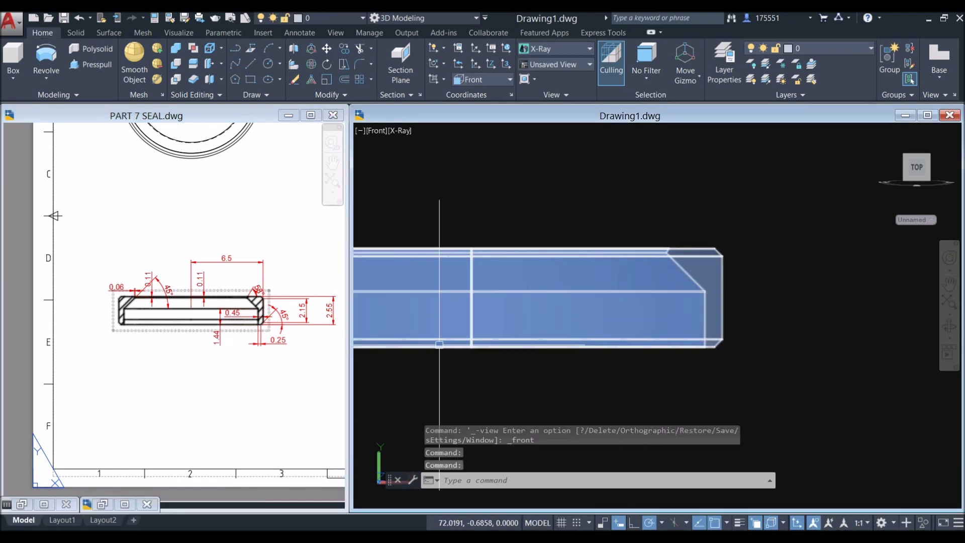
click(241, 319)
scroll(237, 326, up, 4)
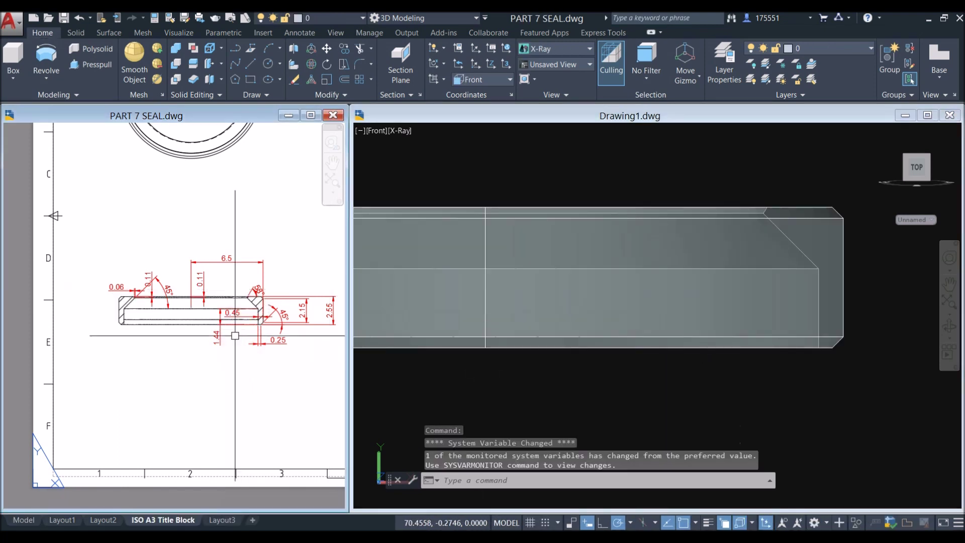
middle_drag(240, 322, 242, 328)
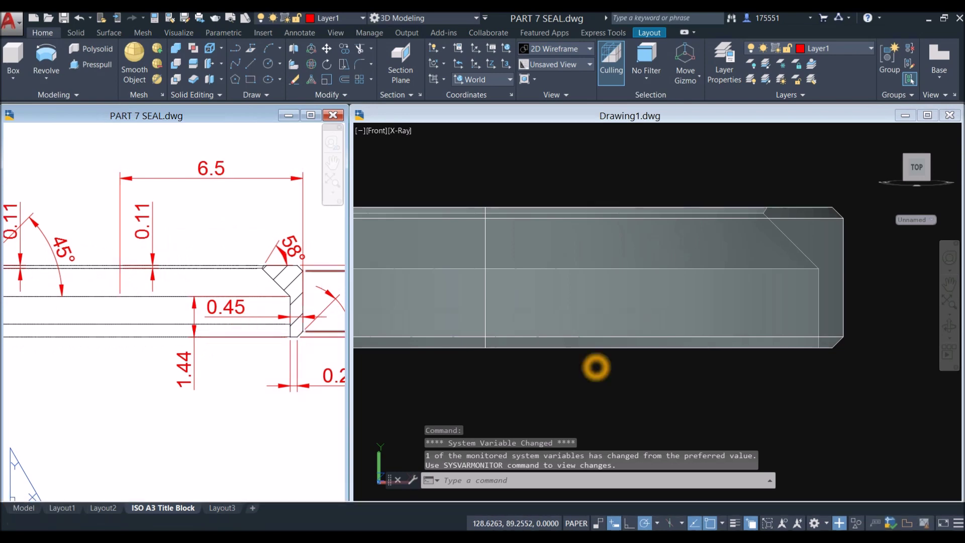
click(597, 367)
scroll(411, 304, down, 5)
scroll(437, 300, up, 3)
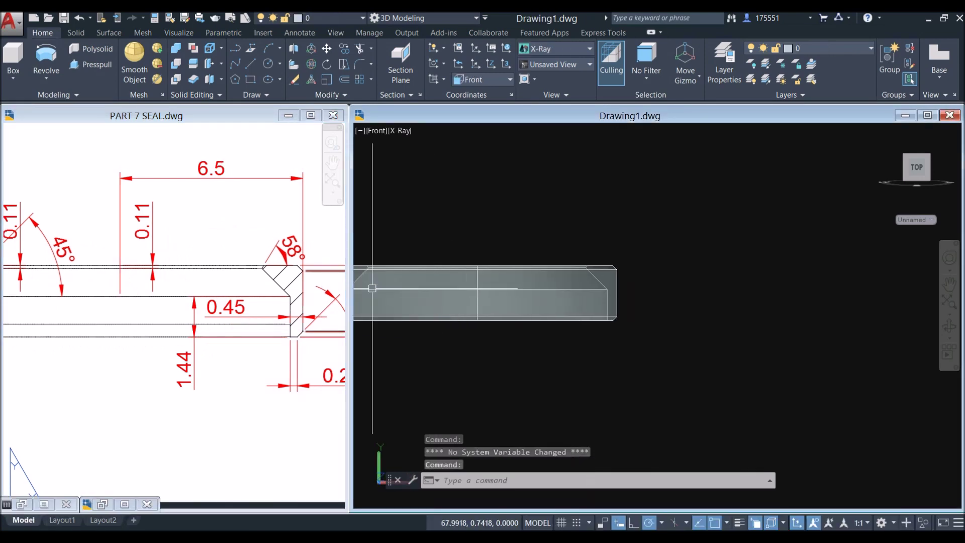
click(227, 237)
click(422, 200)
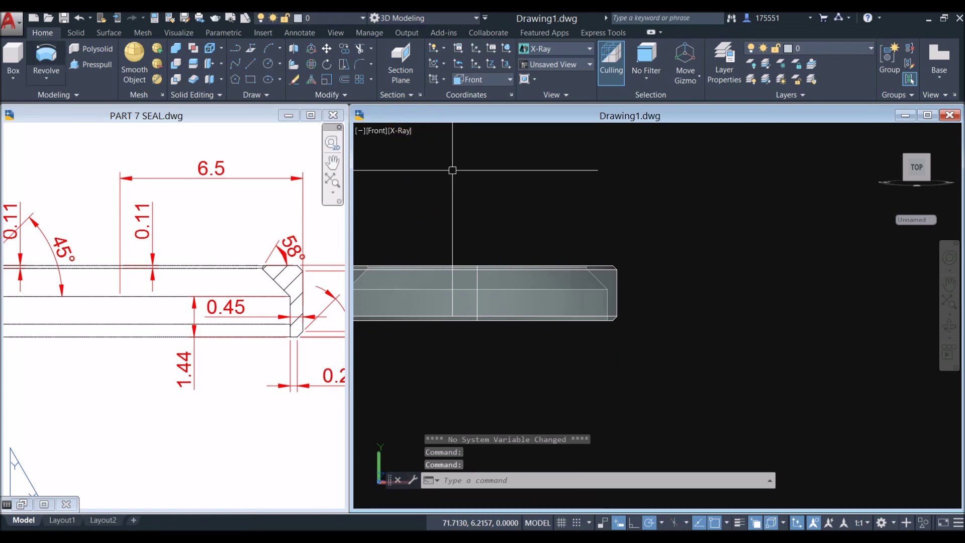
- Try to save the new drawing over the open PART 7 SEAL file in the SPARK PLUG ASSEMBLY folder
click(13, 26)
click(43, 180)
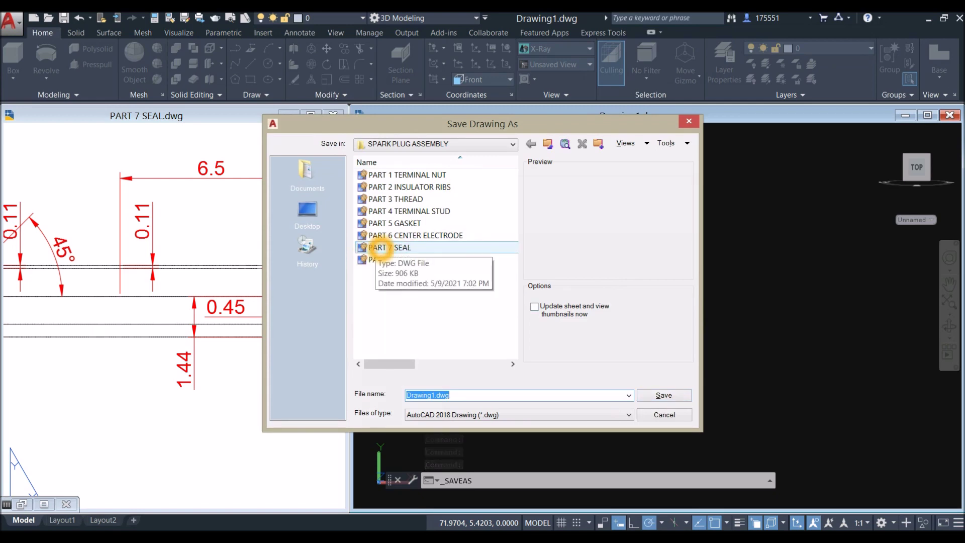
click(379, 247)
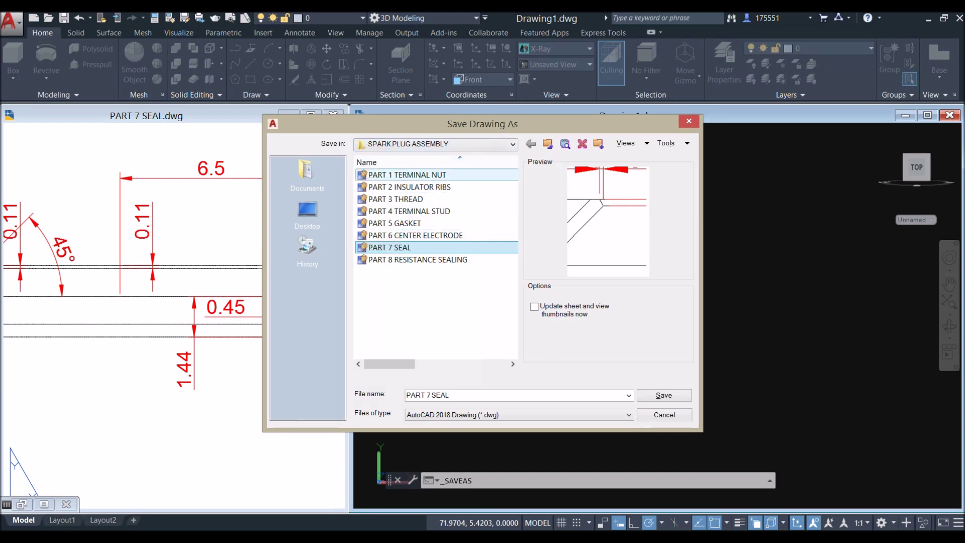
click(662, 396)
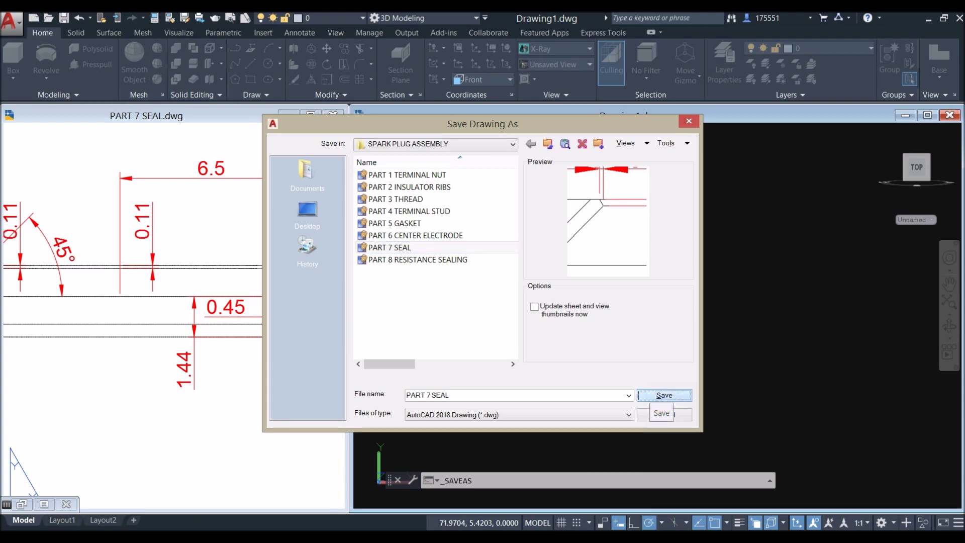
click(662, 395)
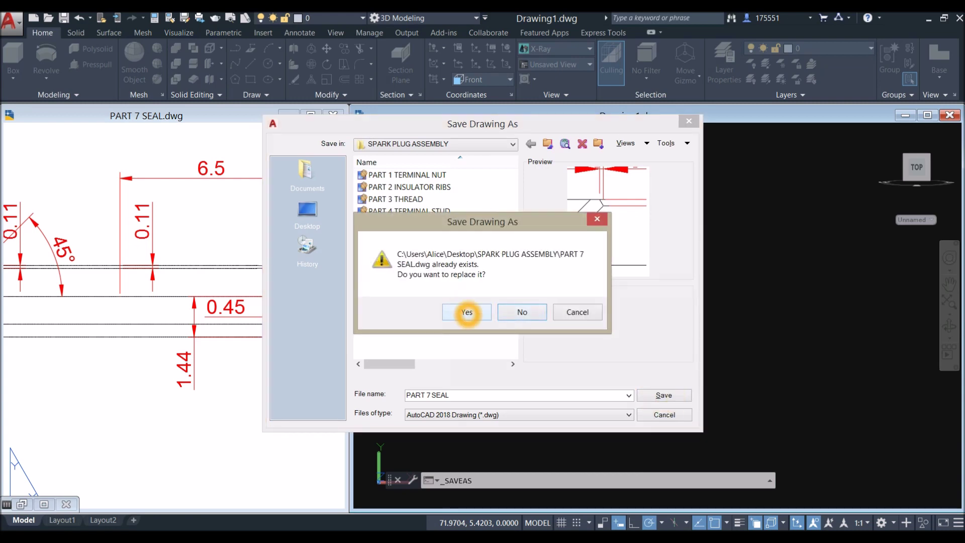
click(467, 312)
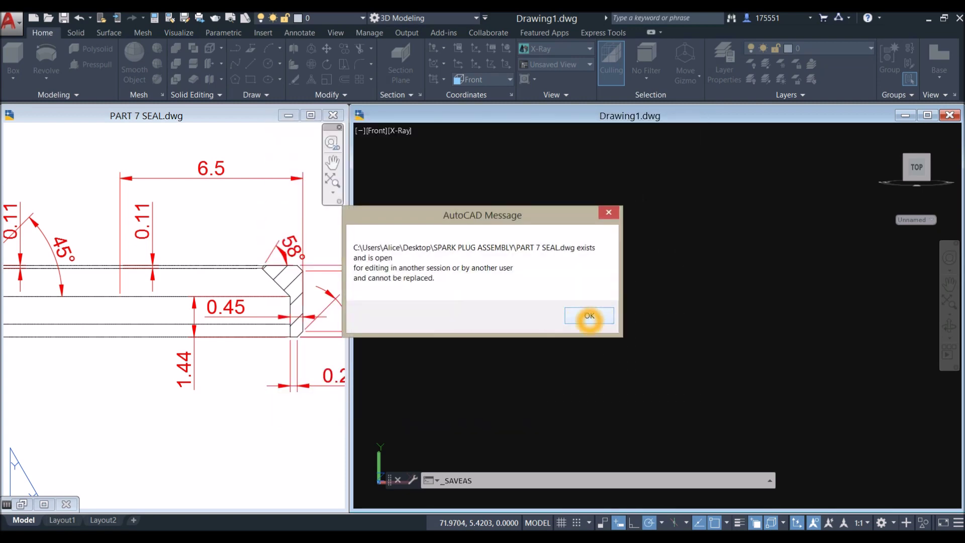
click(590, 316)
- Close the PART 7 SEAL reference drawing with its changes saved, and maximize the Drawing1 window
click(245, 232)
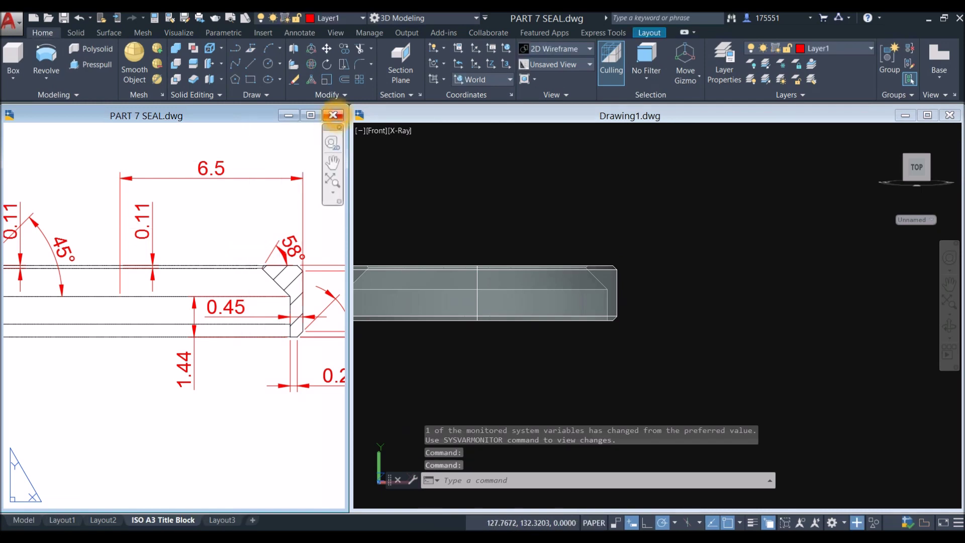
click(333, 115)
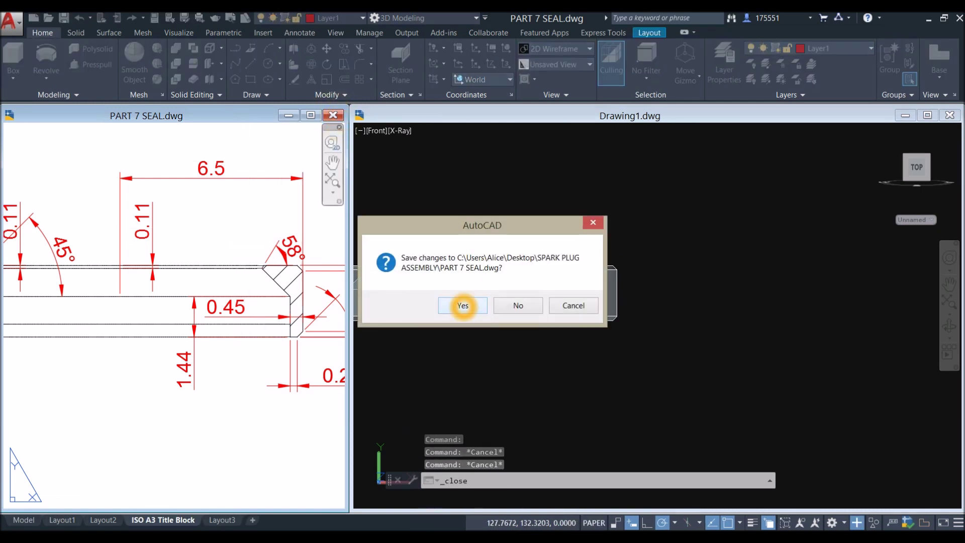
click(463, 305)
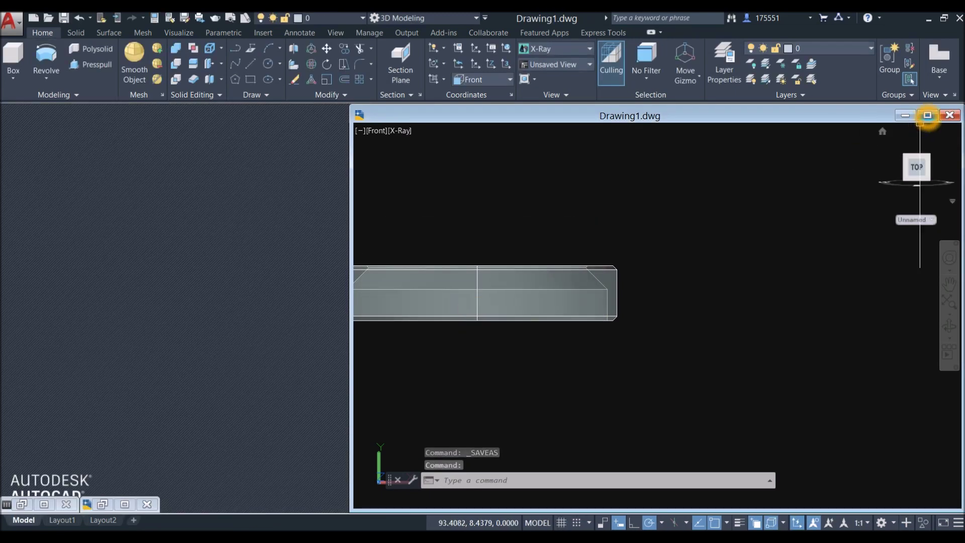
click(928, 115)
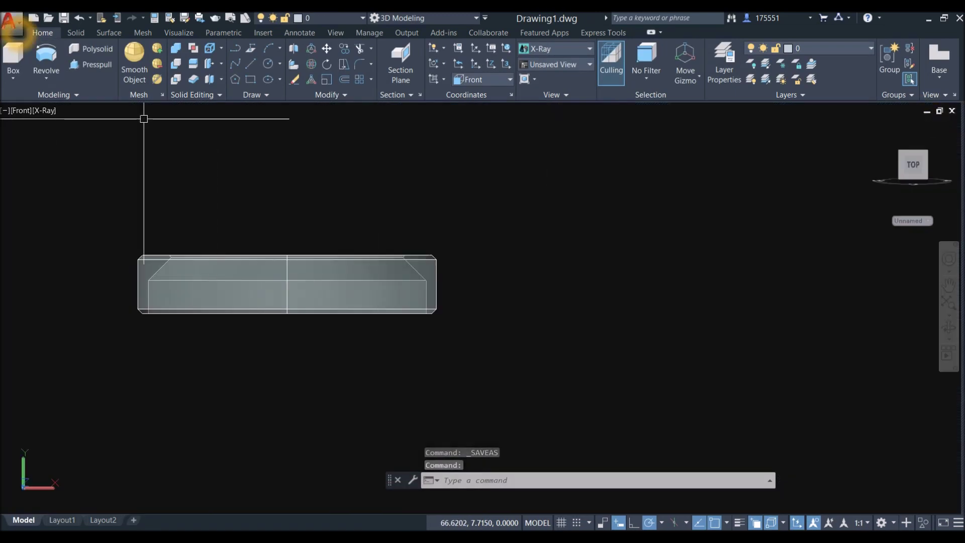
- Save the seal model as PART 7 SEAL in the SPARK PLUG ASSEMBLY folder, using the existing file's name
click(11, 22)
click(35, 172)
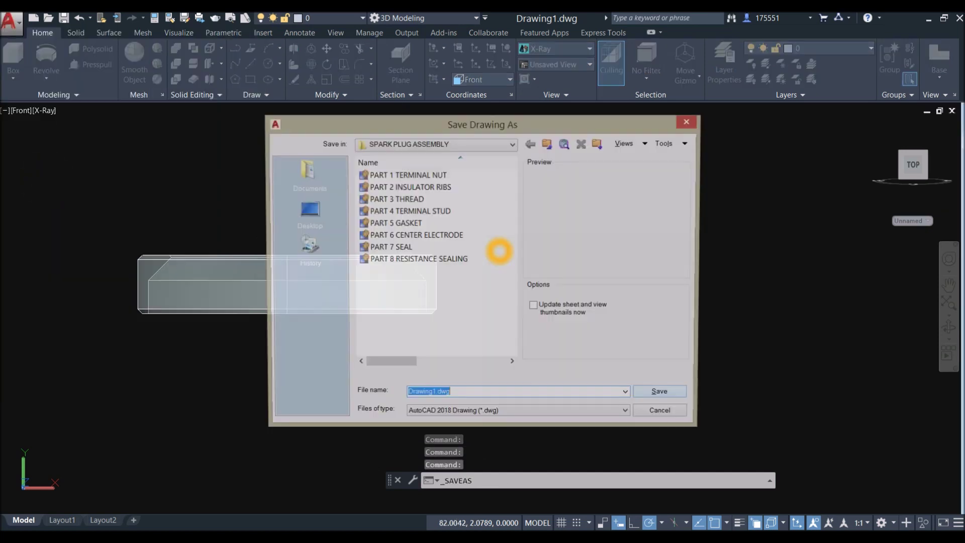
click(400, 247)
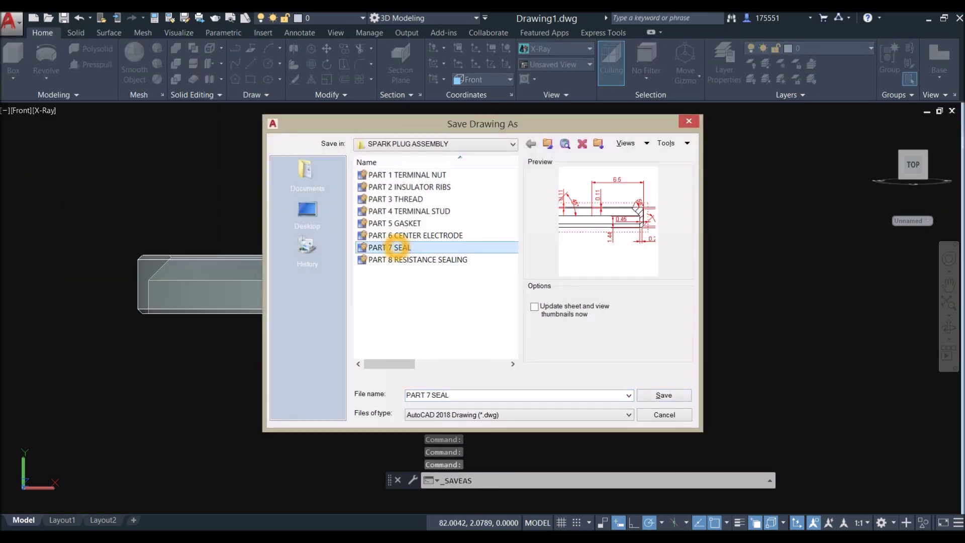
click(664, 395)
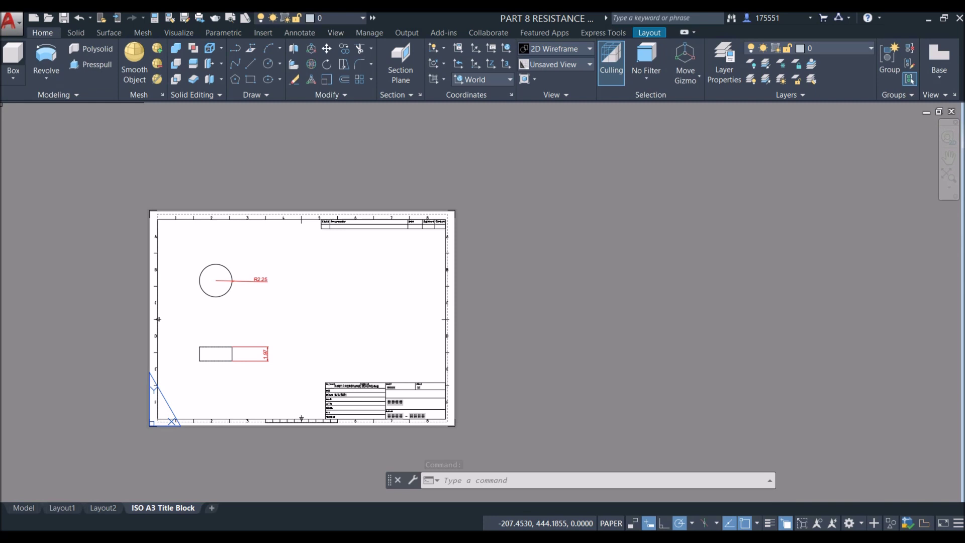
- Create a new drawing from the acadiso3D template
click(11, 23)
click(607, 212)
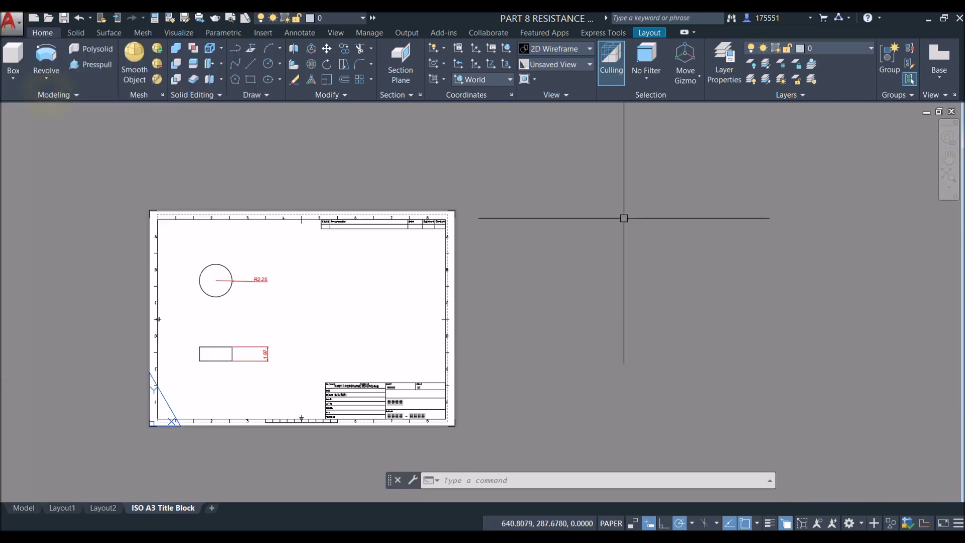
click(645, 331)
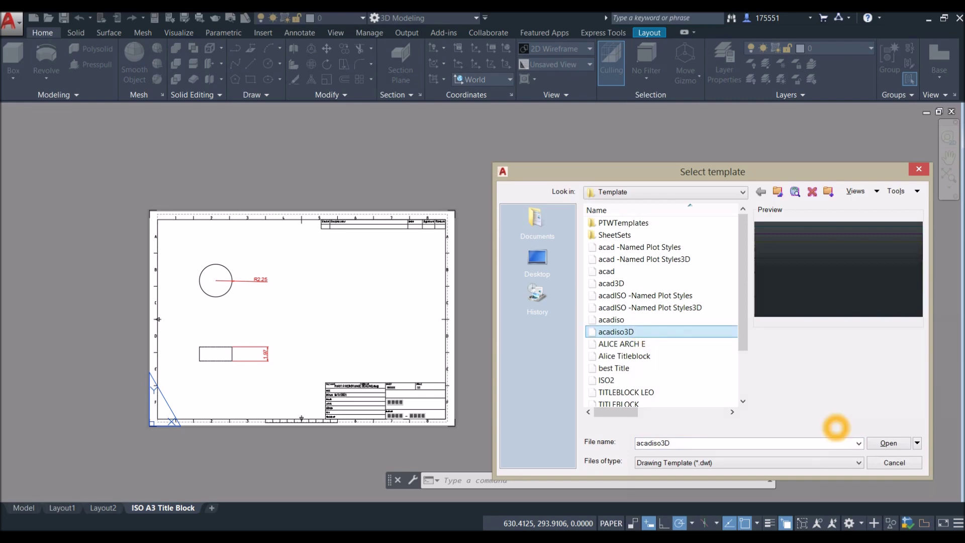
click(888, 443)
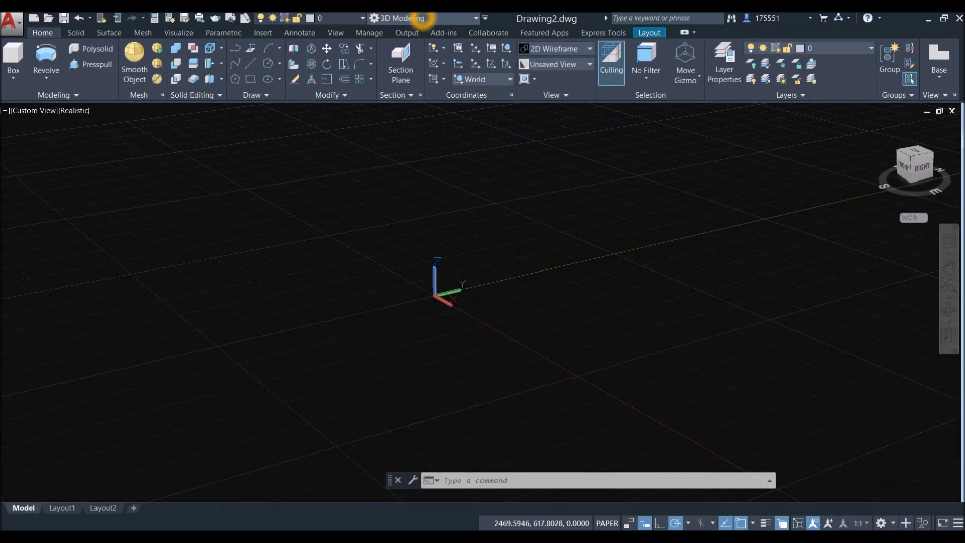
- Restore the minimized PART 8 RESISTANCE SEALING drawing and tile it vertically beside the new drawing
click(342, 35)
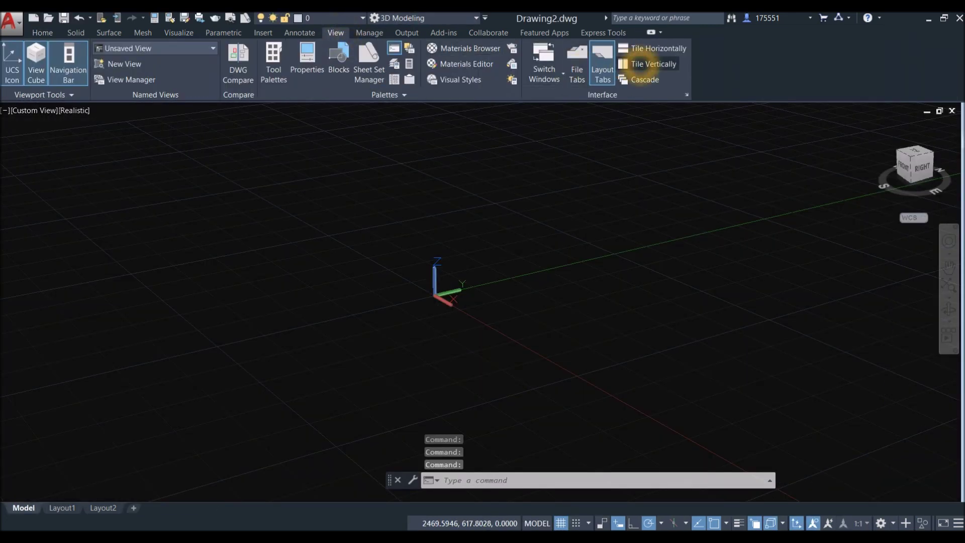
click(641, 64)
click(645, 65)
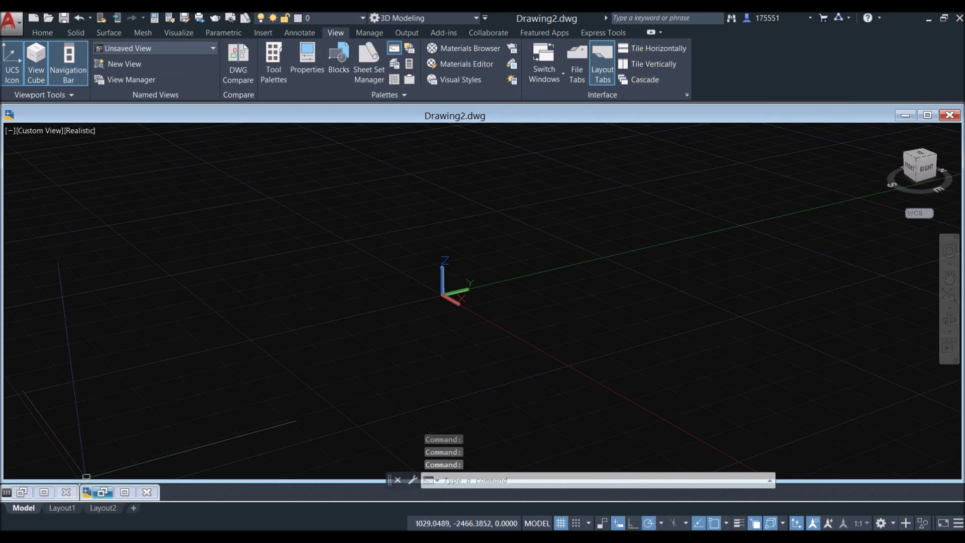
click(125, 492)
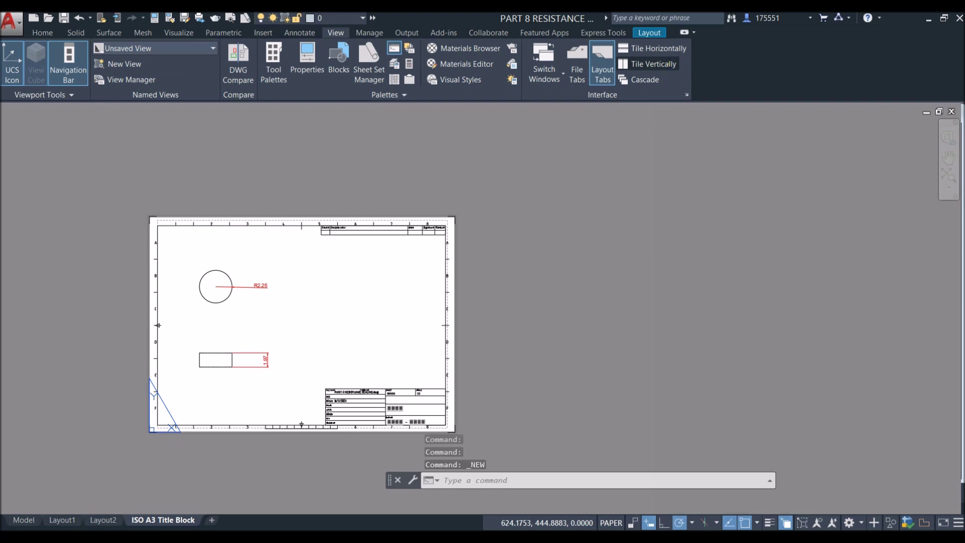
click(649, 64)
click(297, 263)
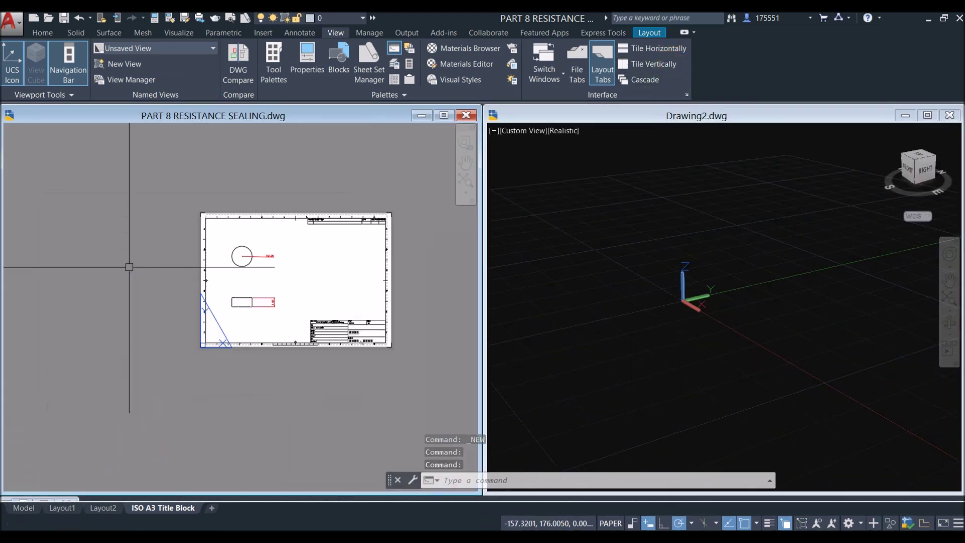
scroll(241, 257, up, 5)
- Narrow the reference drawing's window, widen the Drawing2 window up to it, and set Drawing2 to the top view
click(950, 115)
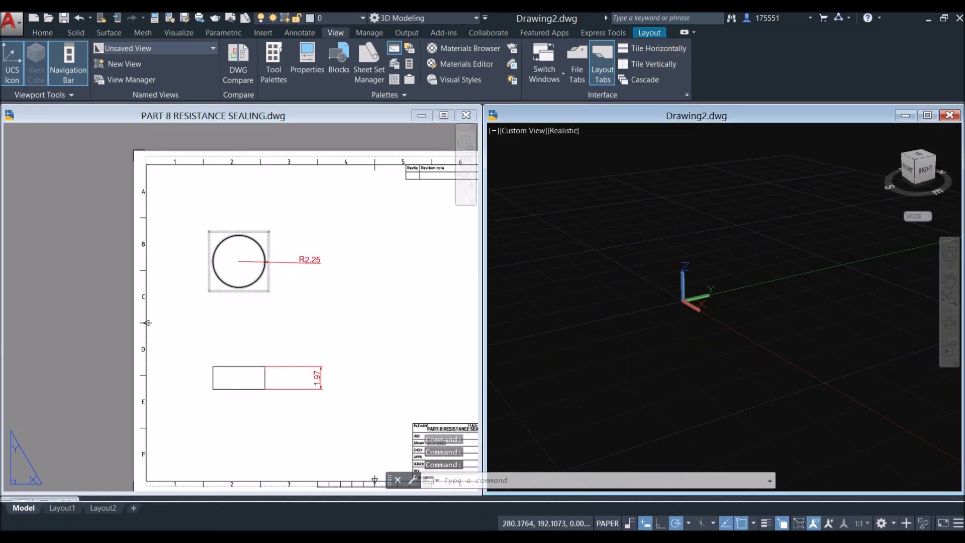
click(485, 130)
drag(484, 218, 517, 217)
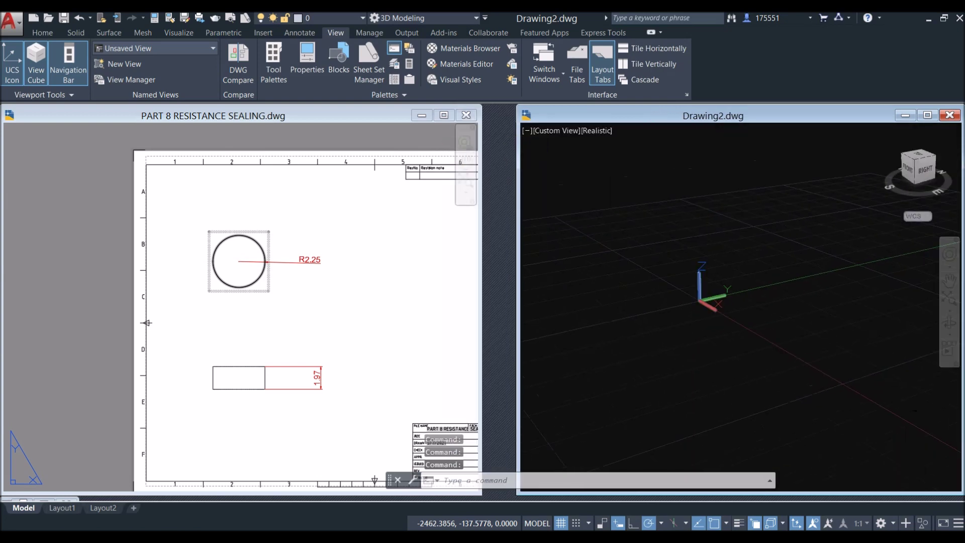
drag(478, 140, 367, 144)
drag(518, 159, 369, 160)
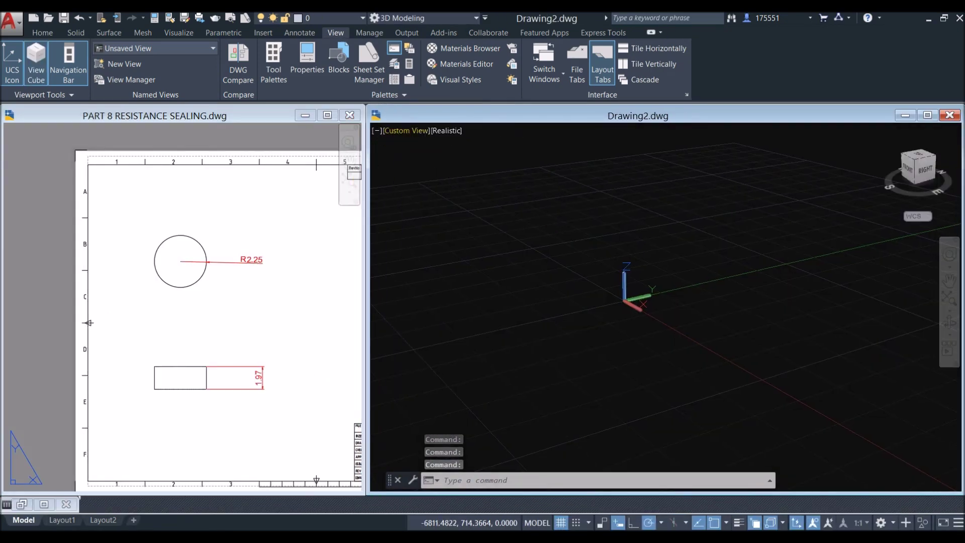
click(400, 131)
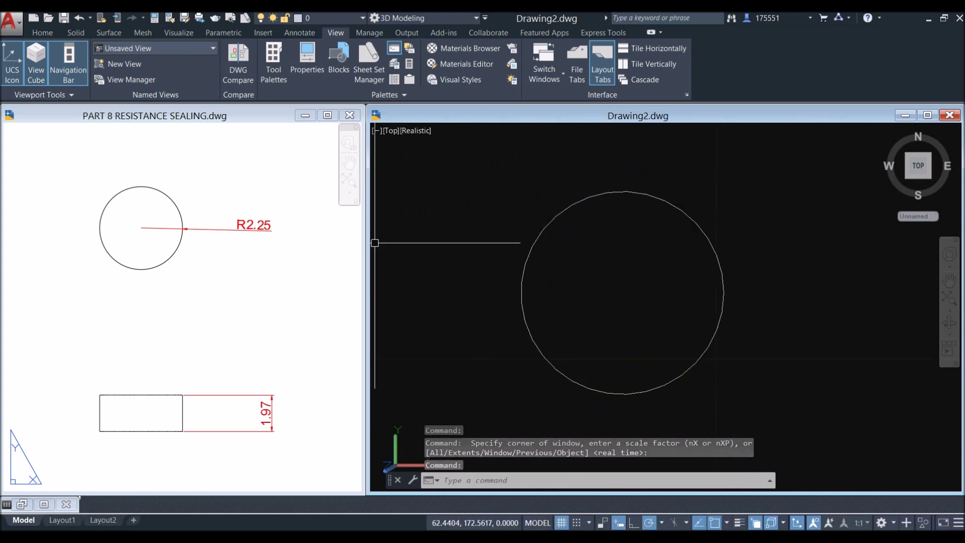
- Extrude the circle in Drawing2 to a solid with a height of 1.97
click(41, 32)
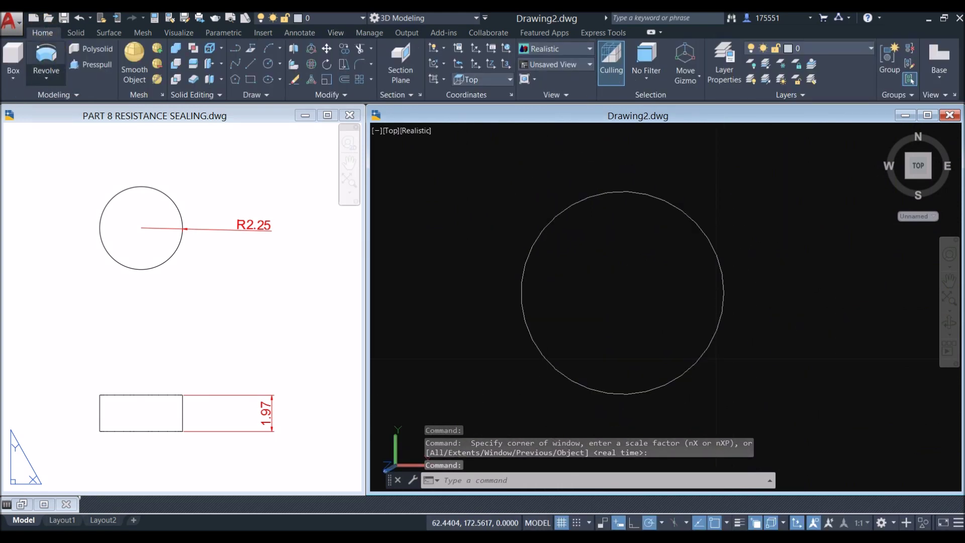
click(47, 79)
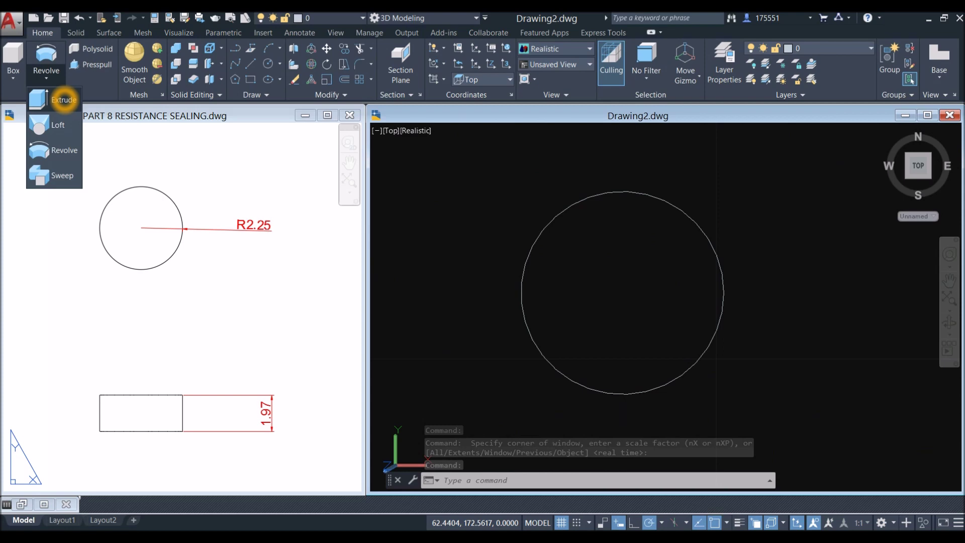
click(64, 100)
shift+middle_drag(668, 288, 610, 231)
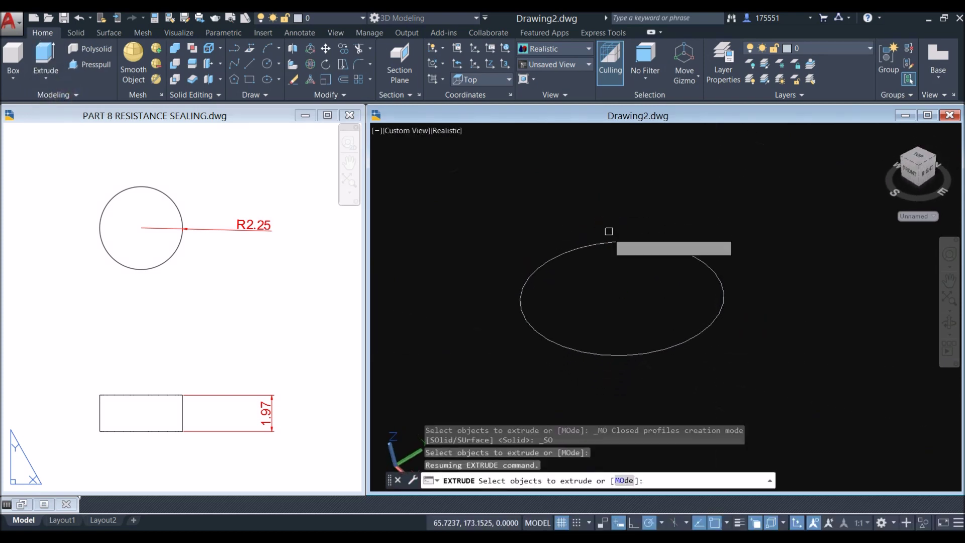
click(603, 242)
right_click(609, 201)
click(617, 206)
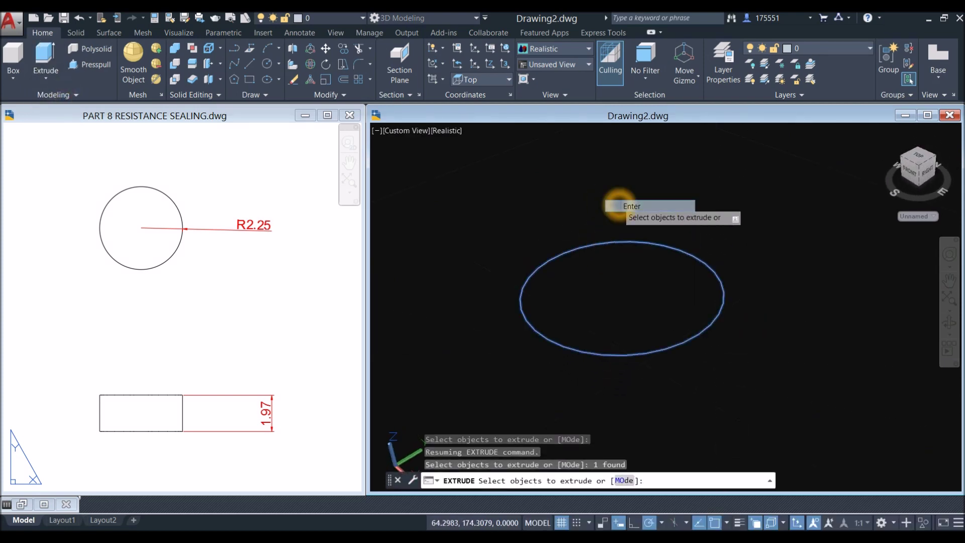
text(1.9)
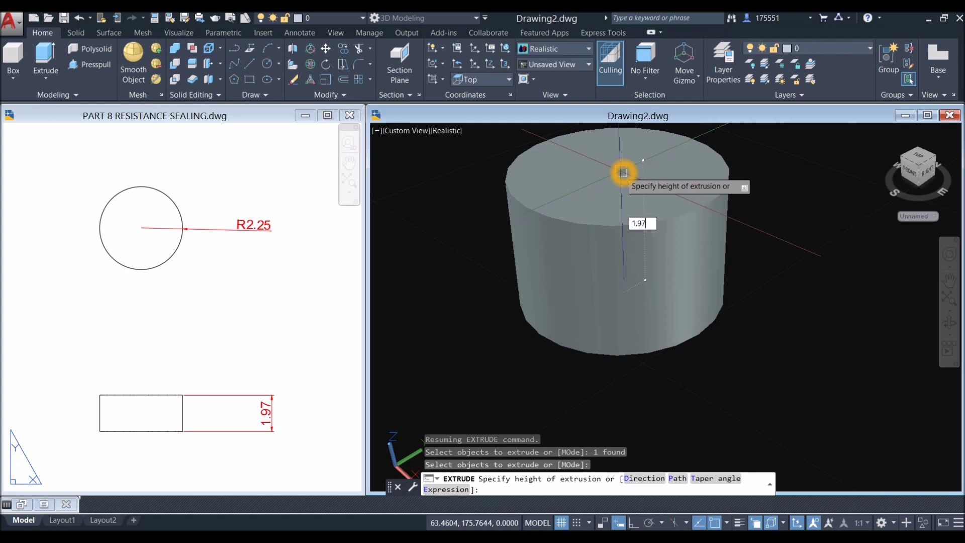
text(7)
key(Return)
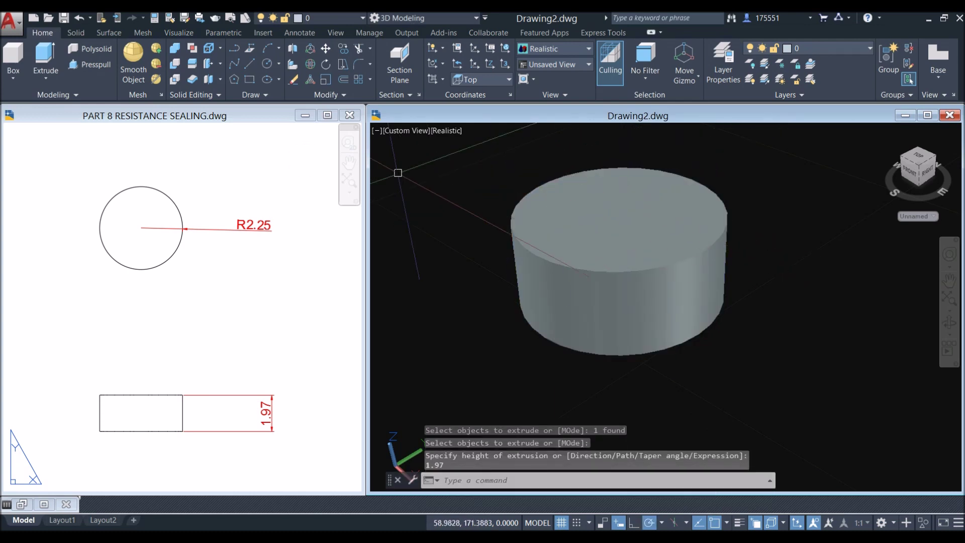
shift+middle_drag(398, 173, 392, 149)
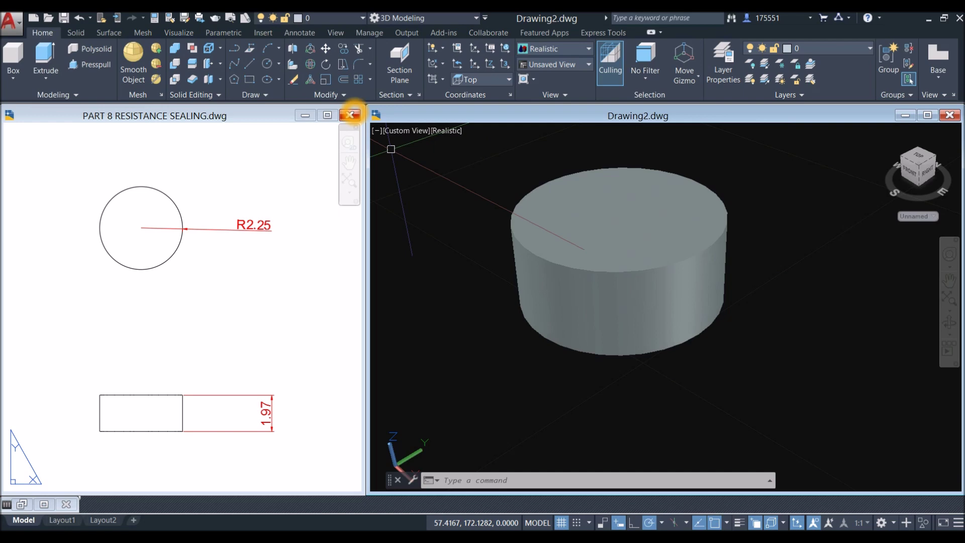
- Close the PART 8 RESISTANCE SEALING reference drawing without saving its changes, and maximize the Drawing2 window
click(351, 114)
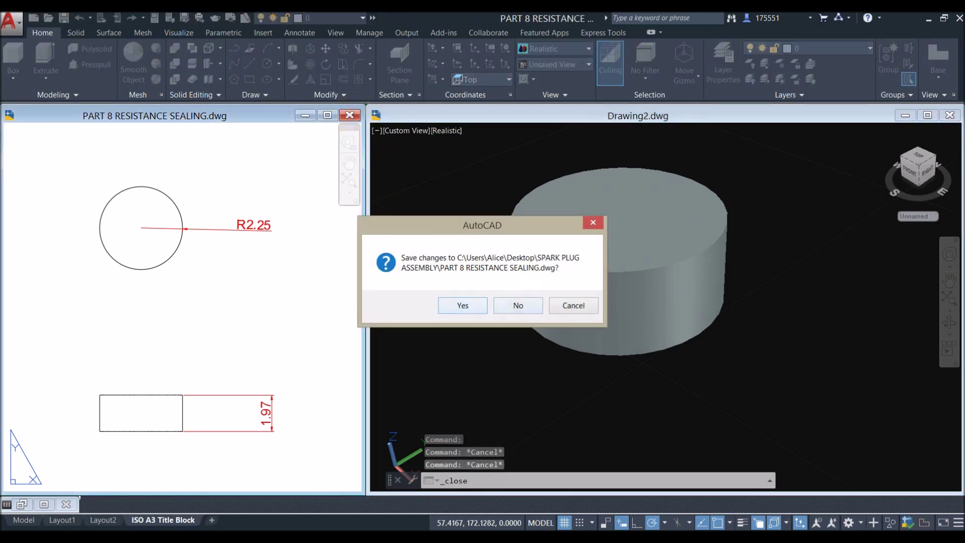
click(518, 305)
click(928, 115)
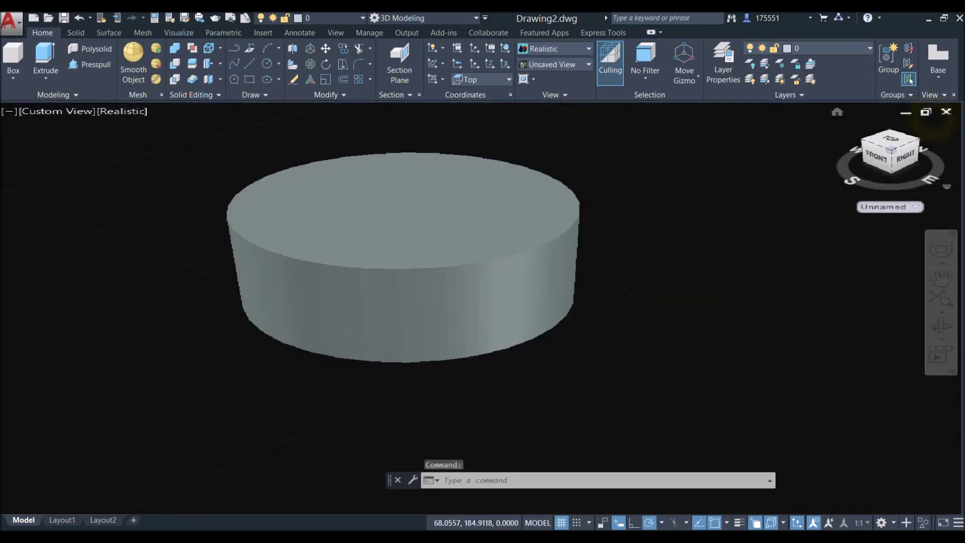
- Save the cylinder over the existing PART 8 RESISTANCE SEALING file in the SPARK PLUG ASSEMBLY folder and close the drawing
click(11, 23)
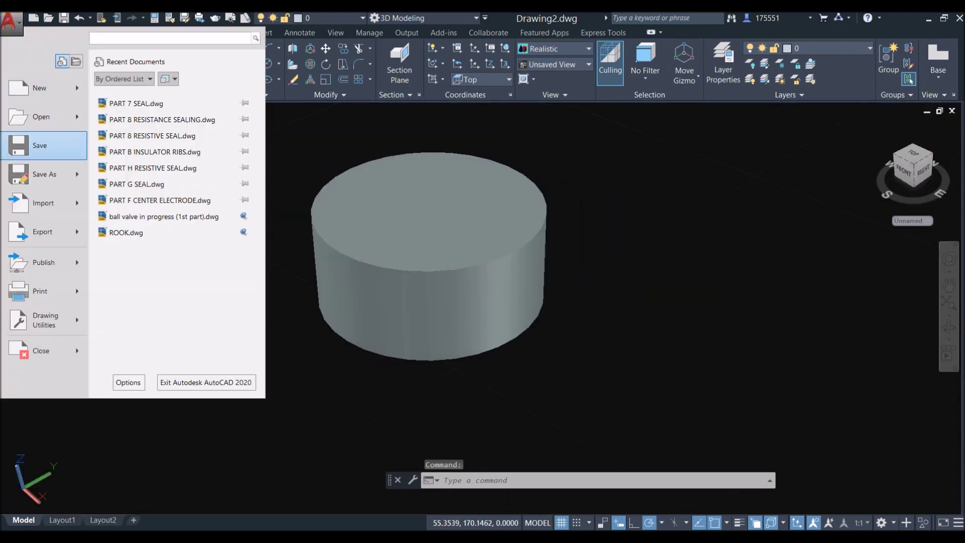
click(52, 177)
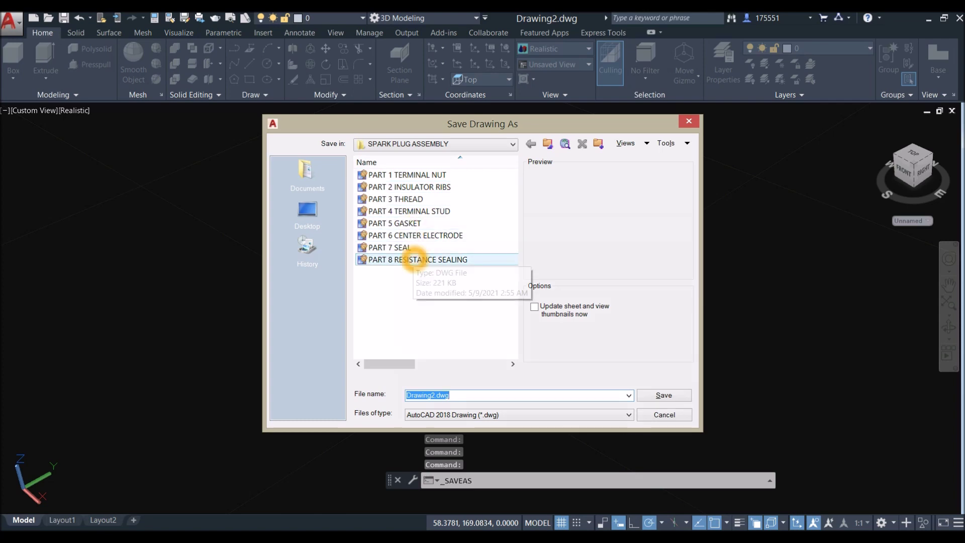
click(423, 260)
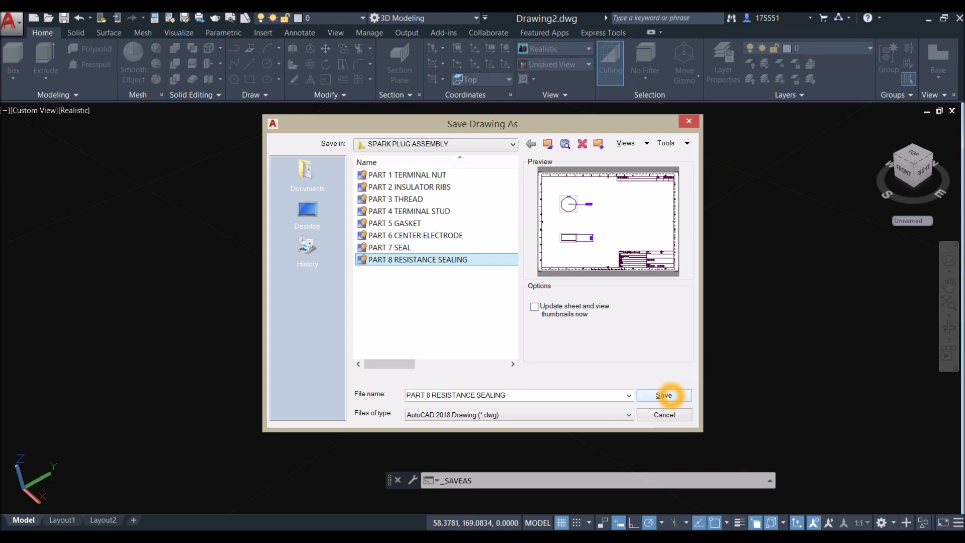
click(664, 395)
click(467, 312)
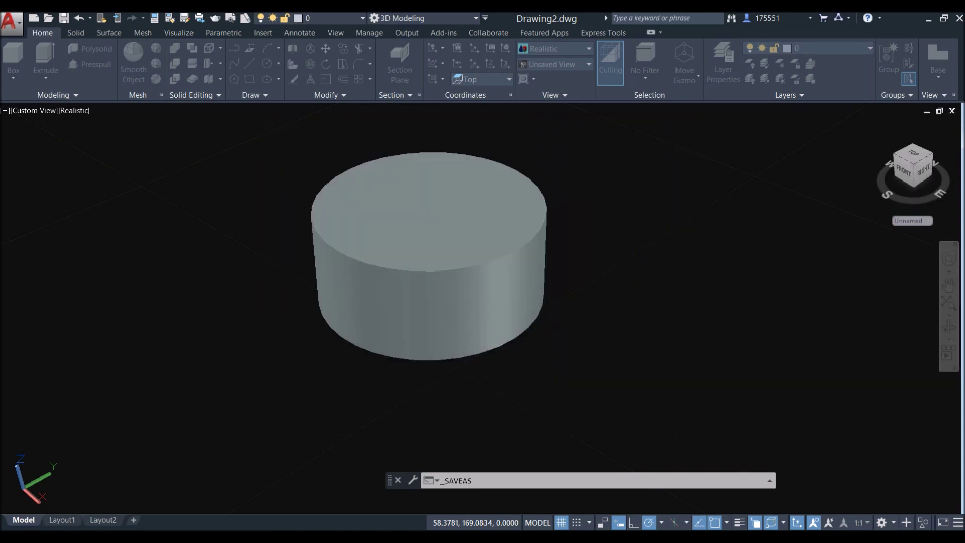
click(952, 111)
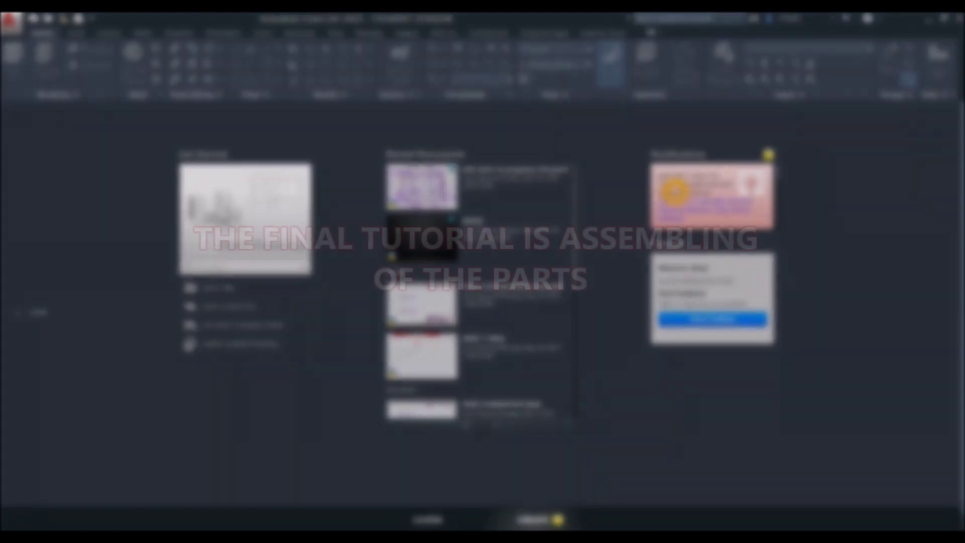